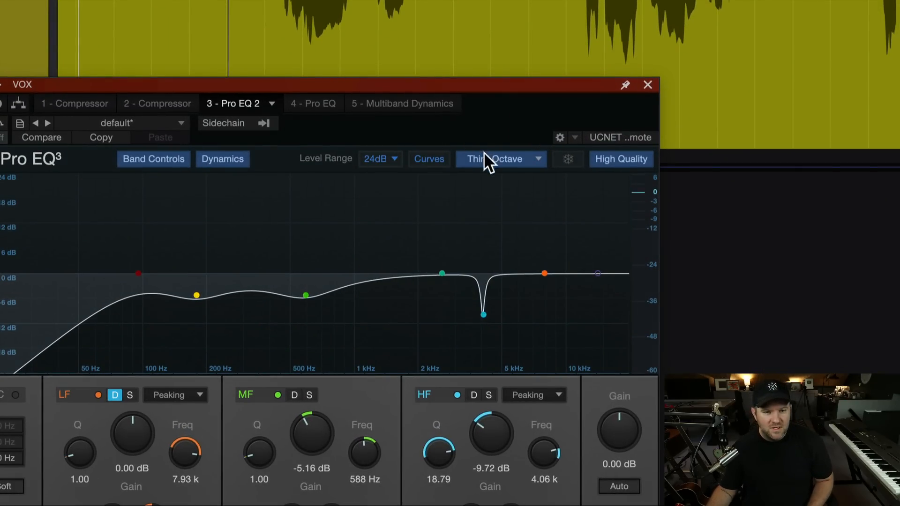
# Switch the EQ's spectrum display to 12th Octave and lower the low-cut frequency to about 56.1 Hz.
pyautogui.click(484, 154)
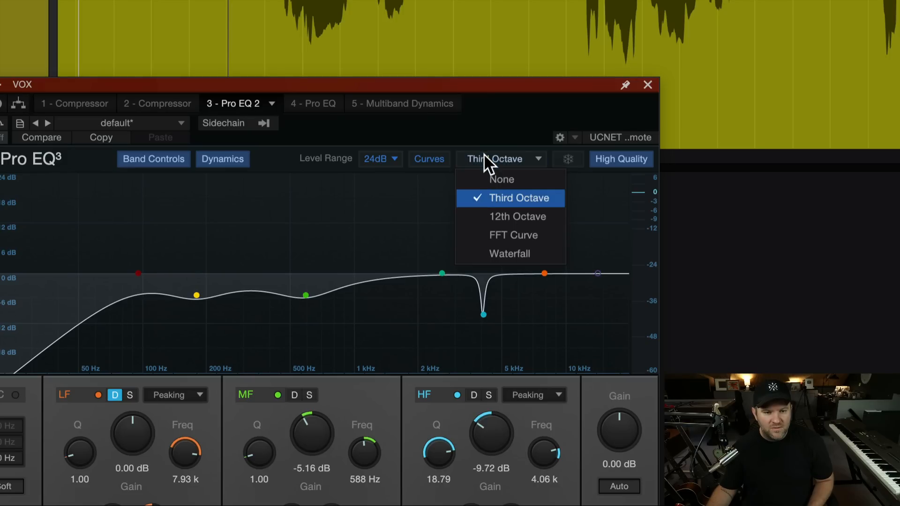
pyautogui.click(518, 216)
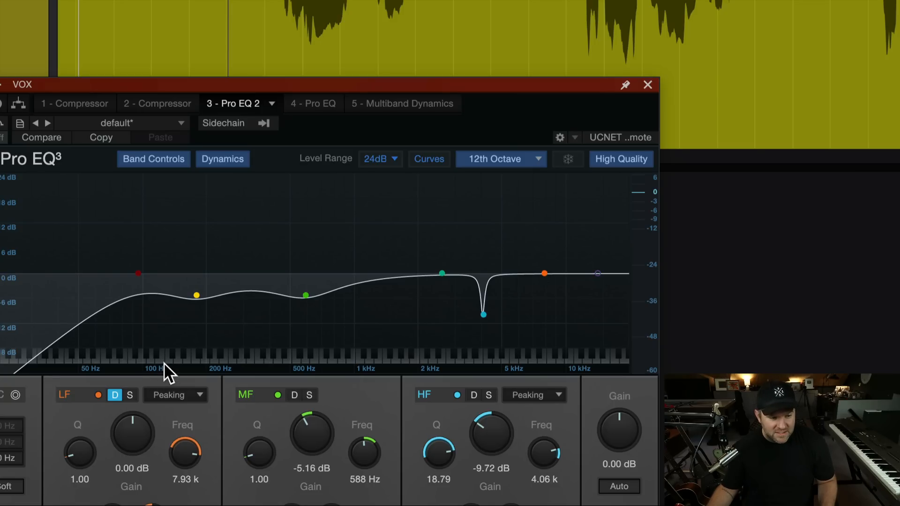
pyautogui.moveTo(139, 271); pyautogui.dragTo(87, 264)
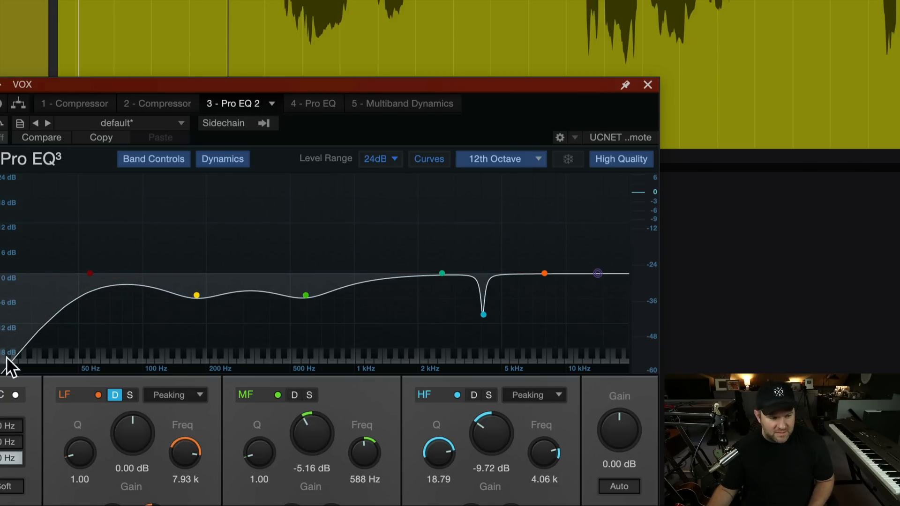
pyautogui.click(1, 389)
# Try a narrow LF boost of about 10.3 dB at 122 Hz with Q 15.40, and undo the LF band changes.
pyautogui.moveTo(231, 420); pyautogui.dragTo(235, 402)
pyautogui.moveTo(647, 245); pyautogui.dragTo(266, 228)
pyautogui.scroll(10, 263, 266)
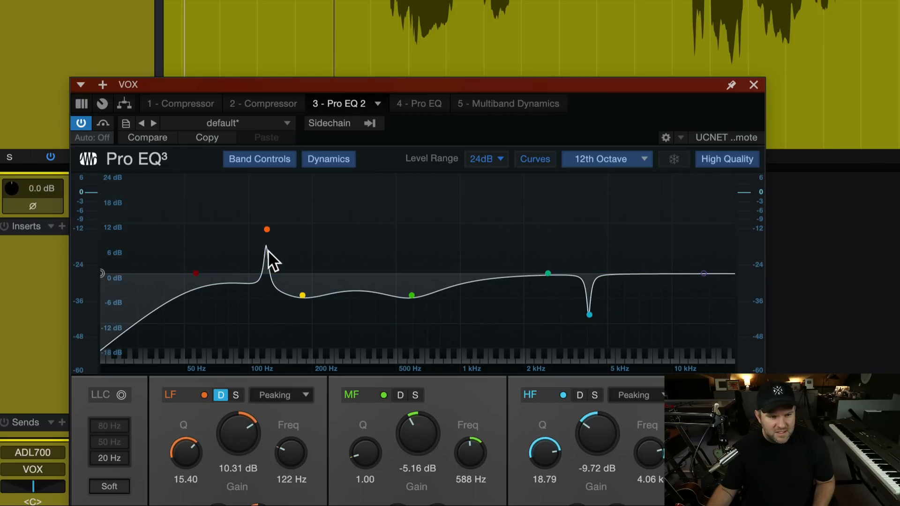
pyautogui.doubleClick(246, 436)
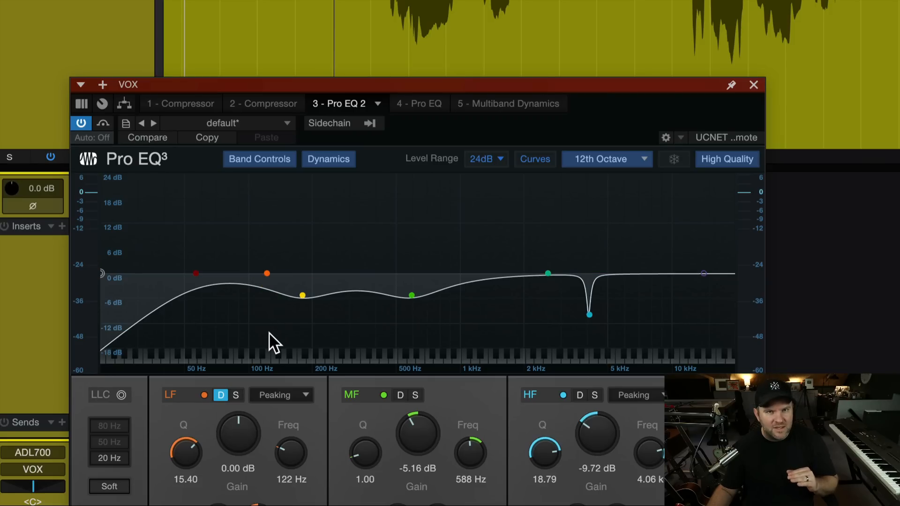
pyautogui.press('super+z')
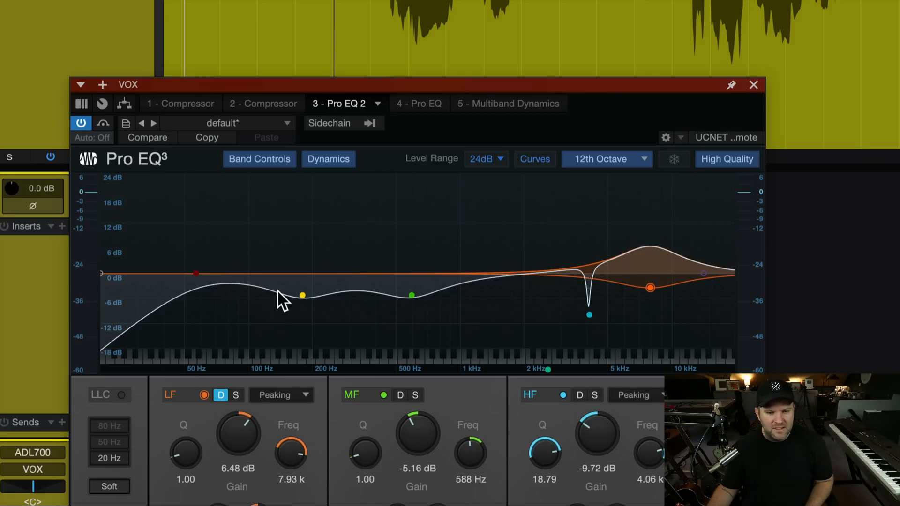
pyautogui.press('super+z')
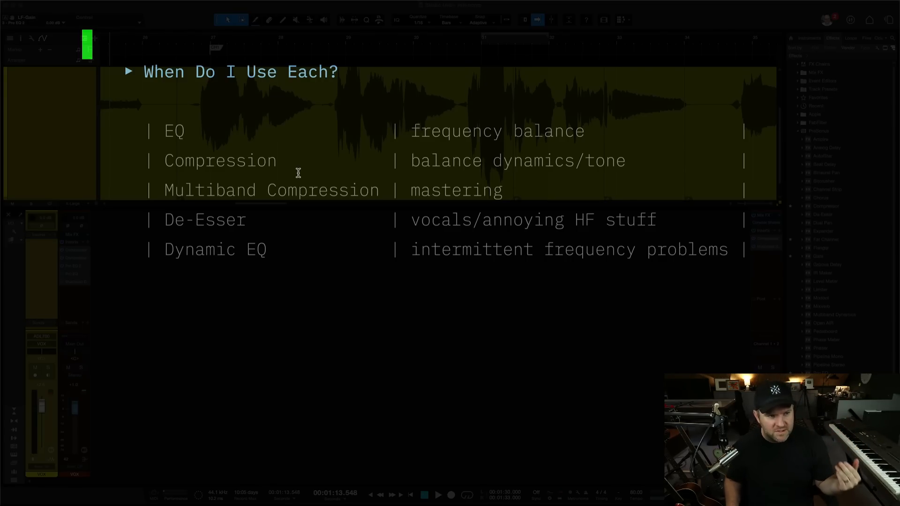
pyautogui.press('Right')
pyautogui.press('Left')
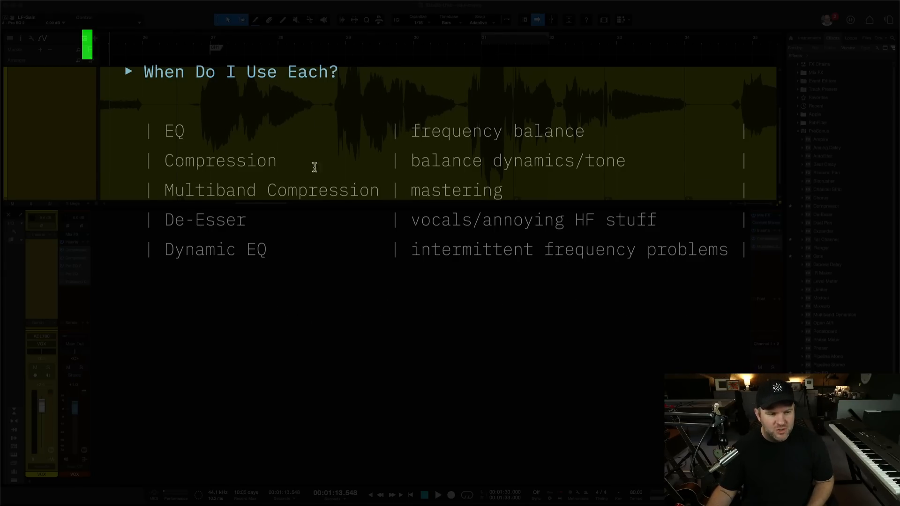
# Switch back to Studio One and reset the VOX channel's Pro EQ to its default preset.
pyautogui.press('super+Tab')
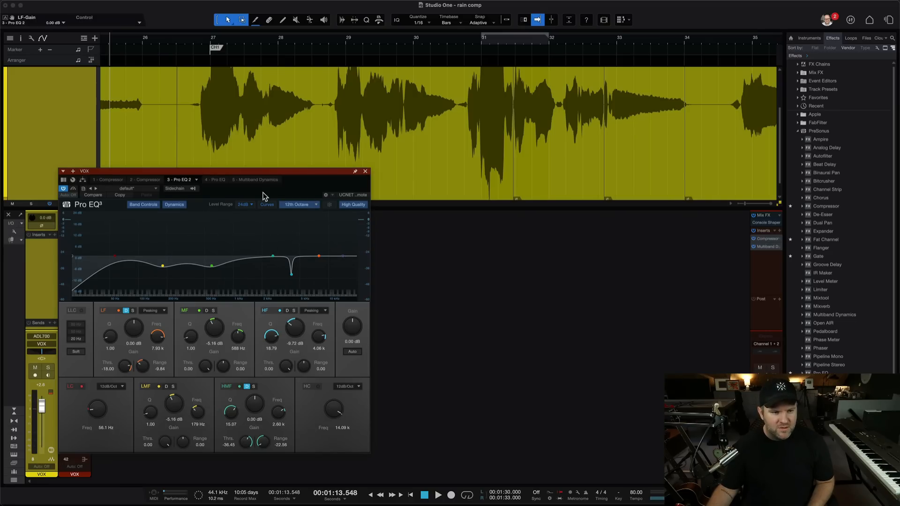
pyautogui.moveTo(257, 176); pyautogui.dragTo(288, 163)
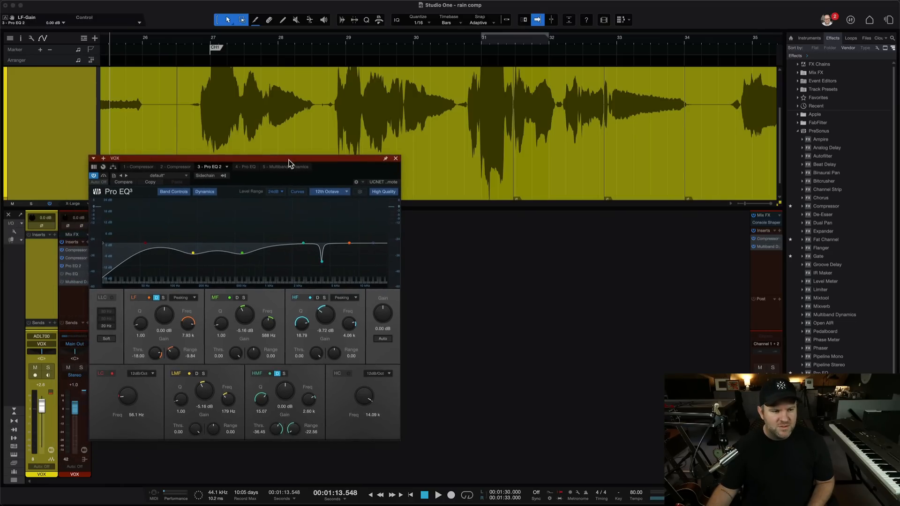
pyautogui.click(159, 177)
pyautogui.click(161, 184)
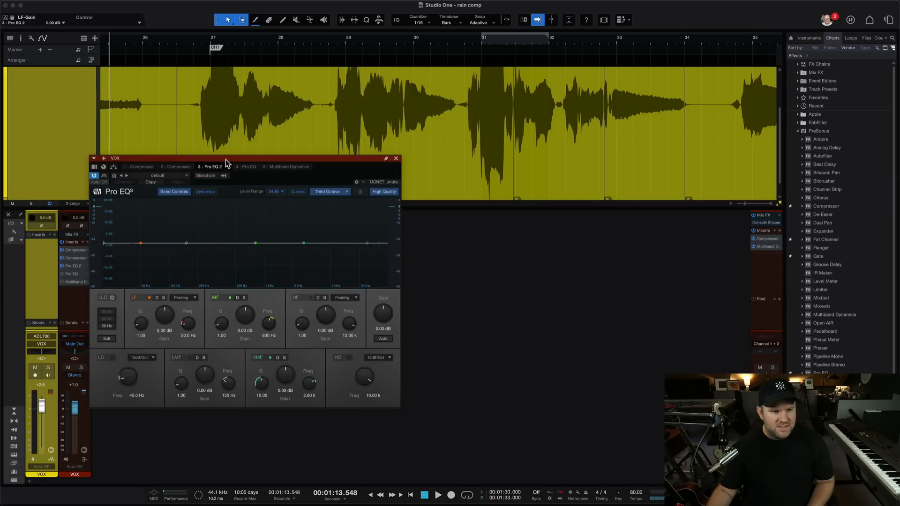
# Play the vocal from just before bar 27, soloing the VOX track during playback.
pyautogui.click(185, 39)
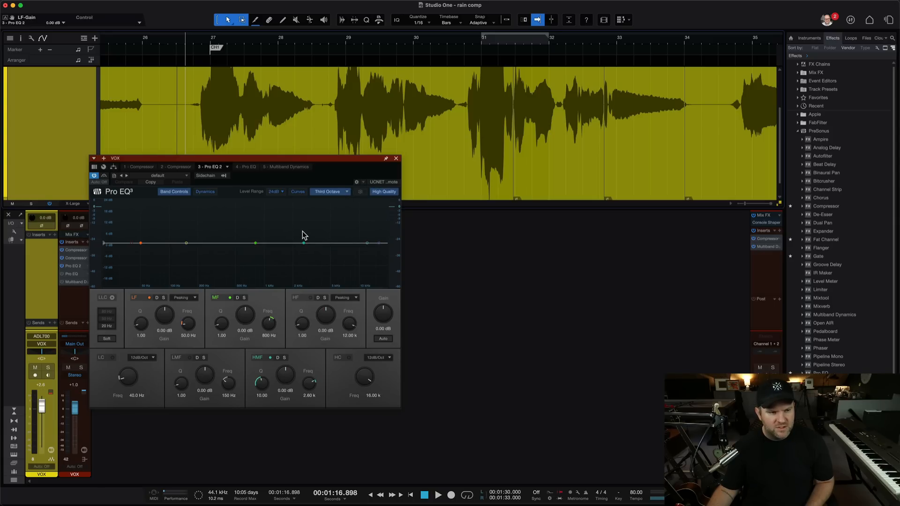
pyautogui.press('space')
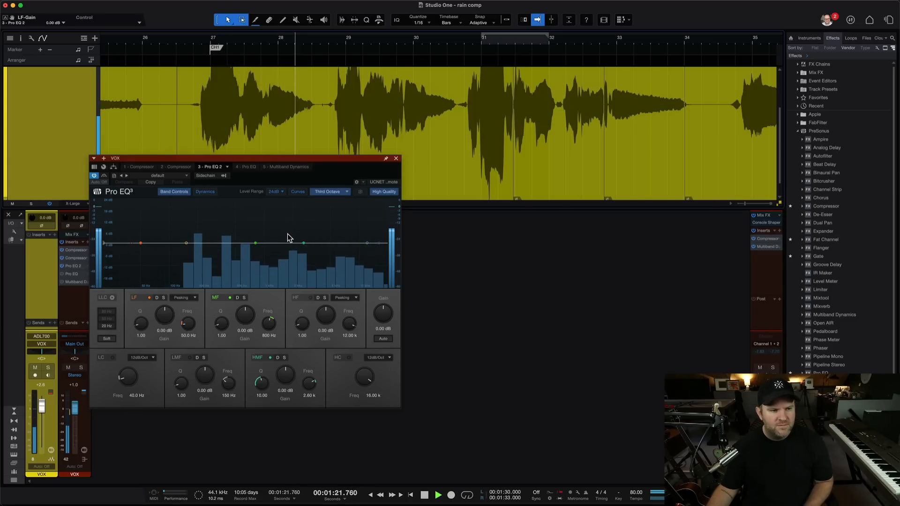
pyautogui.press('s')
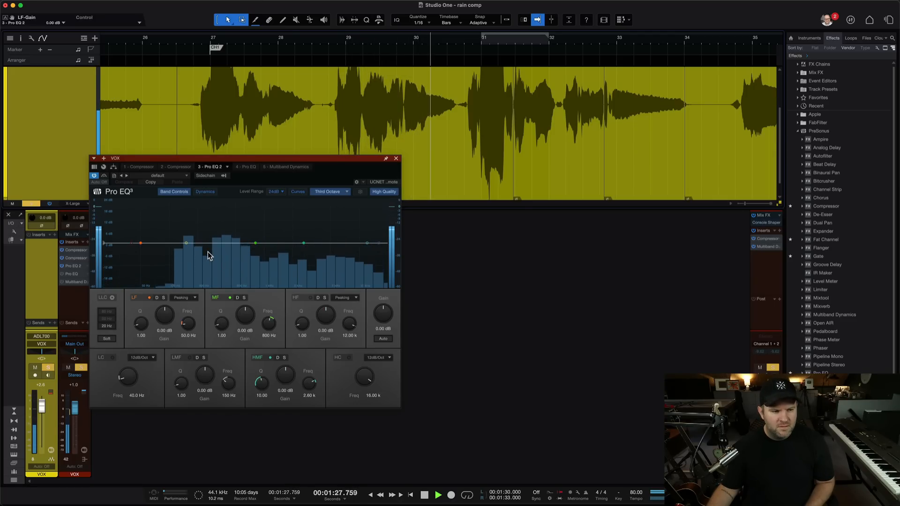
pyautogui.press('space')
# Shape the LF band as a Shelf 12dB with a -3.60 dB cut at 291 Hz, and audition it on the vocal.
pyautogui.click(185, 297)
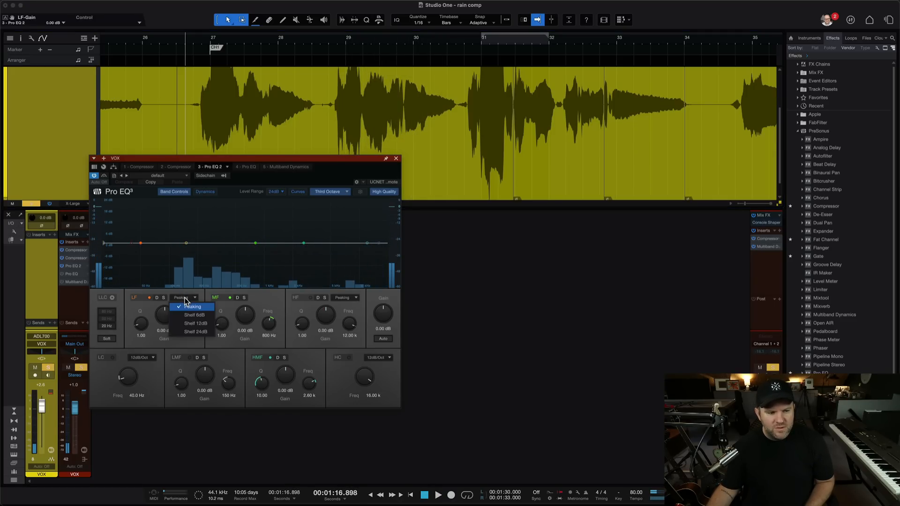
pyautogui.click(191, 323)
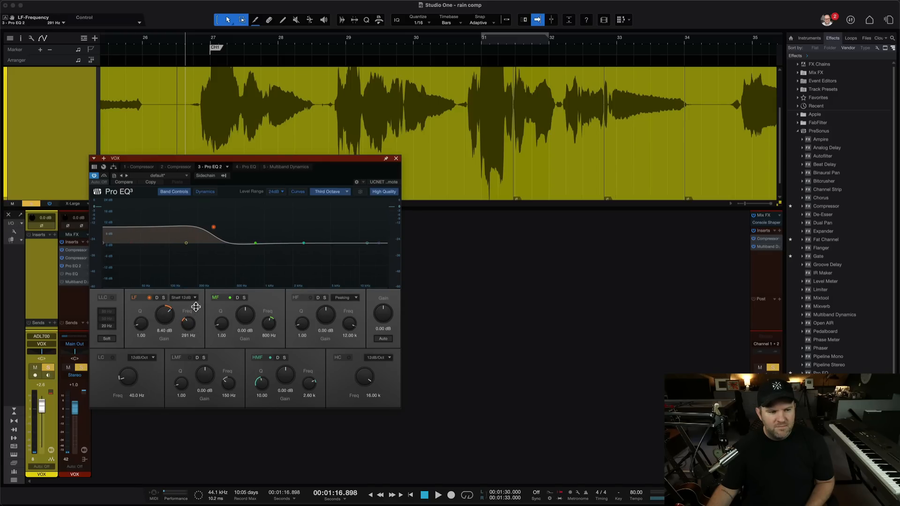
pyautogui.press('space')
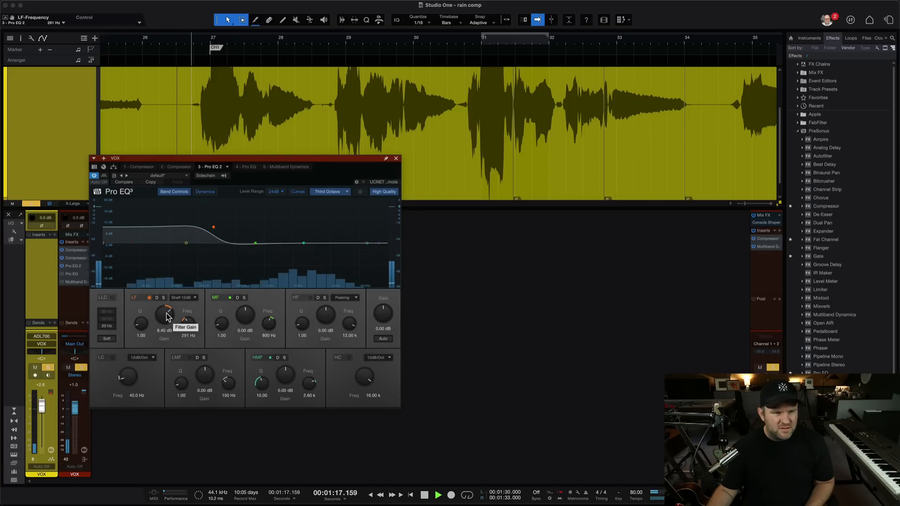
pyautogui.moveTo(166, 317); pyautogui.dragTo(164, 330)
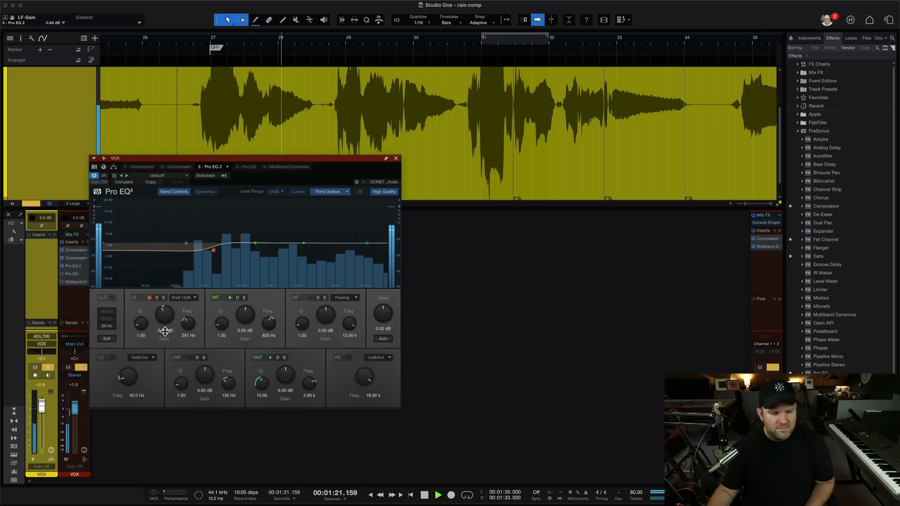
pyautogui.press('space')
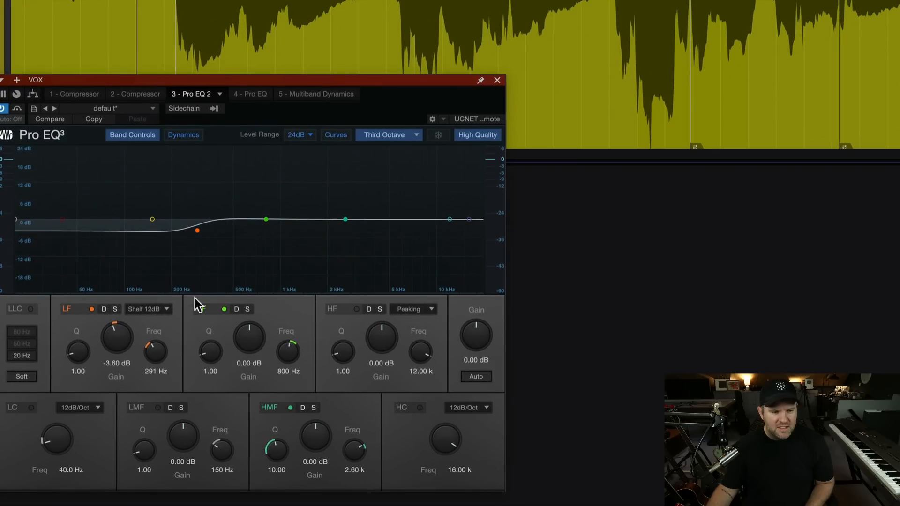
pyautogui.press('space')
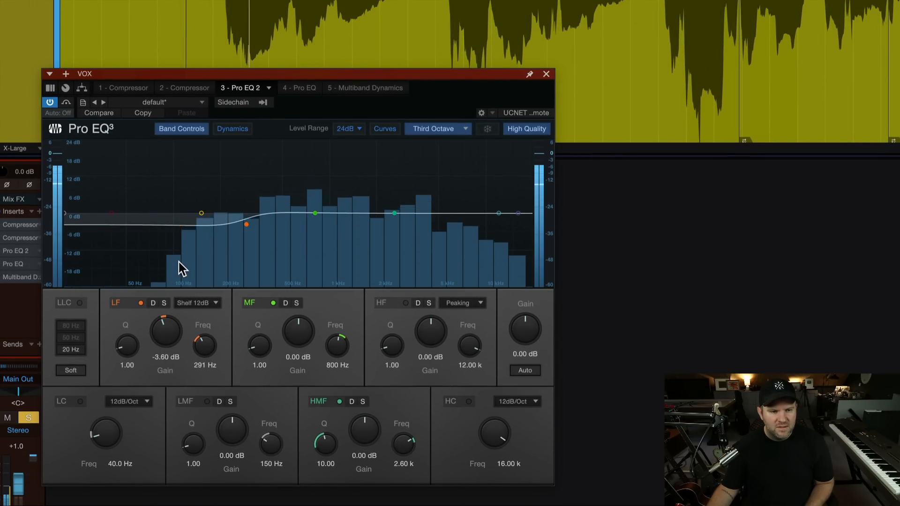
pyautogui.press('space')
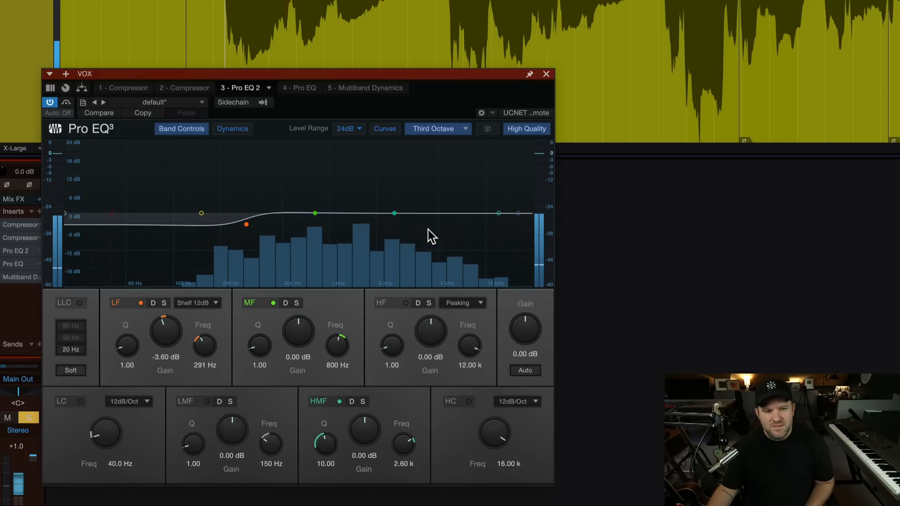
# Sweep a narrow HMF boost during playback to 2.56 kHz with Q 8.20, and reset the band's gain to 0 dB.
pyautogui.moveTo(394, 213); pyautogui.dragTo(399, 179)
pyautogui.scroll(10, 400, 187)
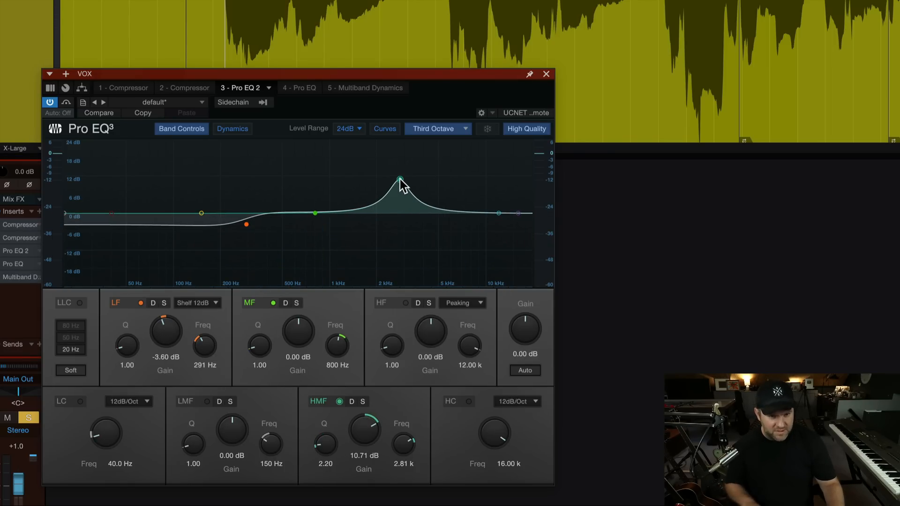
pyautogui.press('space')
pyautogui.moveTo(400, 179); pyautogui.dragTo(409, 160)
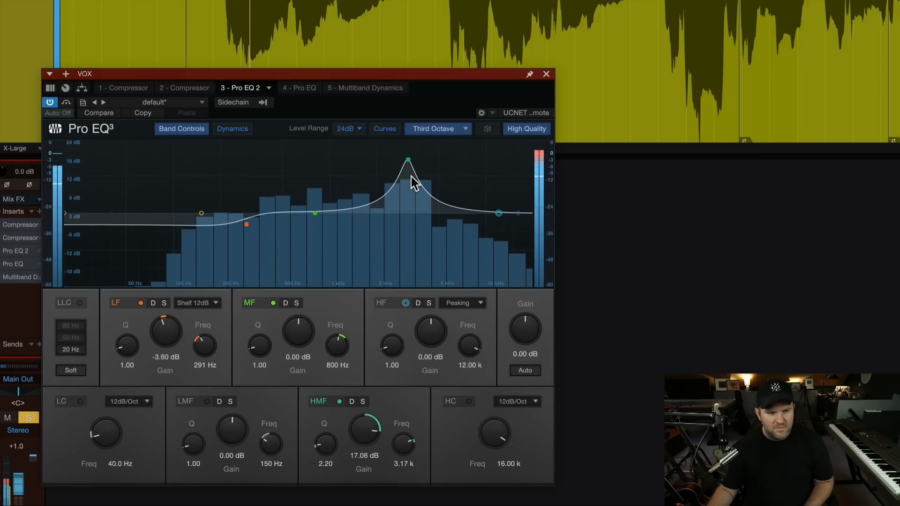
pyautogui.moveTo(409, 162)
pyautogui.mouseDown()
pyautogui.moveTo(391, 156)
pyautogui.moveTo(408, 152)
pyautogui.moveTo(394, 153)
pyautogui.mouseUp()
pyautogui.scroll(5, 391, 155)
pyautogui.scroll(4, 391, 155)
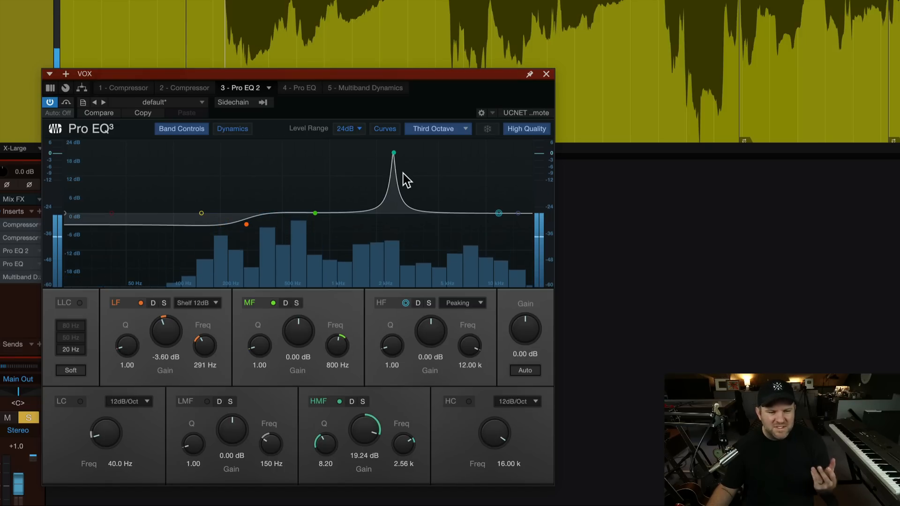
pyautogui.doubleClick(370, 429)
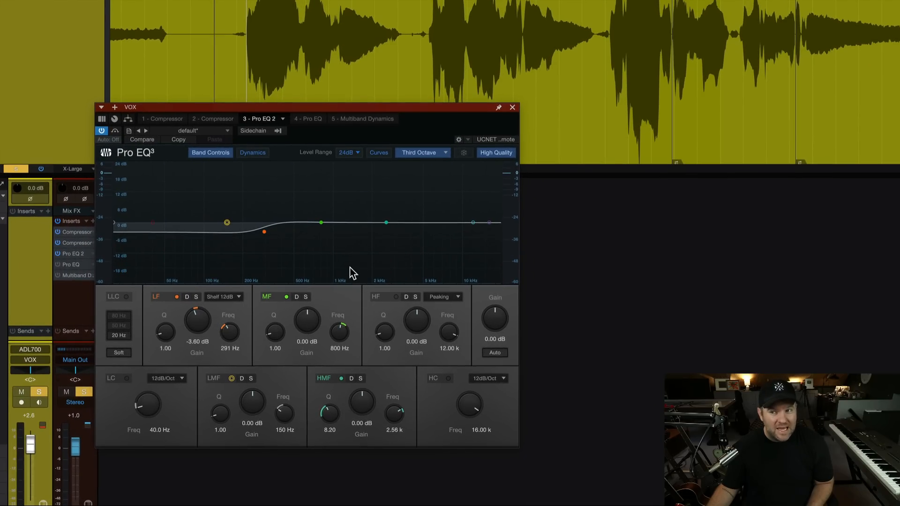
# Audition HMF cuts at 2.56 kHz down to -24 dB with Q 10.40, and reset the band's gain to 0 dB.
pyautogui.moveTo(375, 106); pyautogui.dragTo(370, 82)
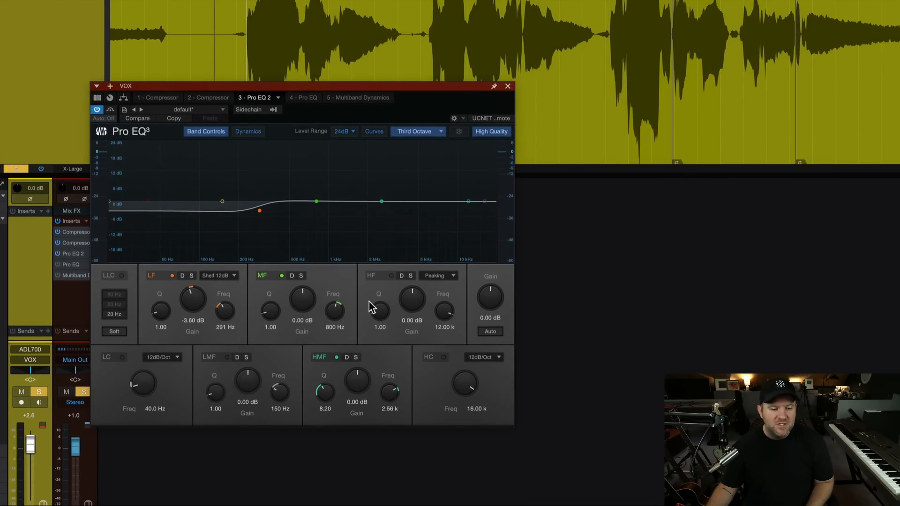
pyautogui.moveTo(355, 380)
pyautogui.mouseDown()
pyautogui.moveTo(354, 394)
pyautogui.moveTo(328, 382)
pyautogui.moveTo(333, 370)
pyautogui.moveTo(355, 397)
pyautogui.mouseUp()
pyautogui.press('space')
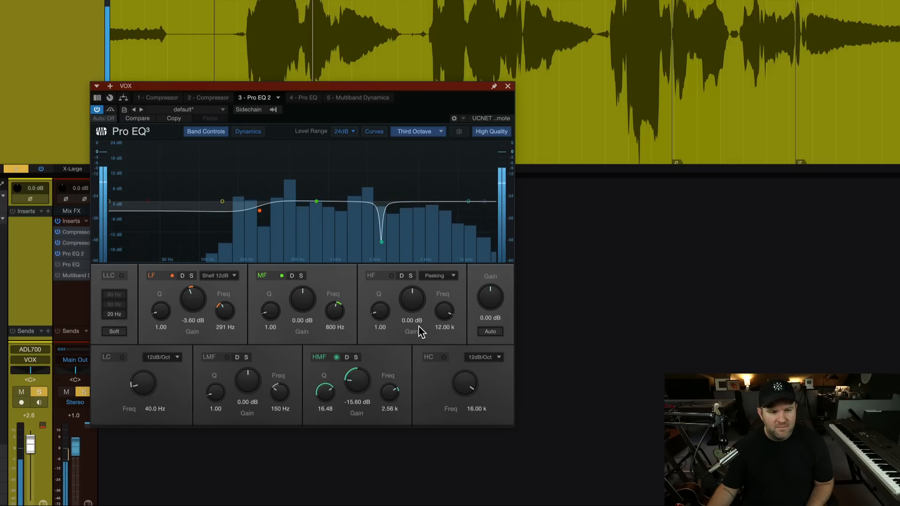
pyautogui.moveTo(363, 373); pyautogui.dragTo(356, 420)
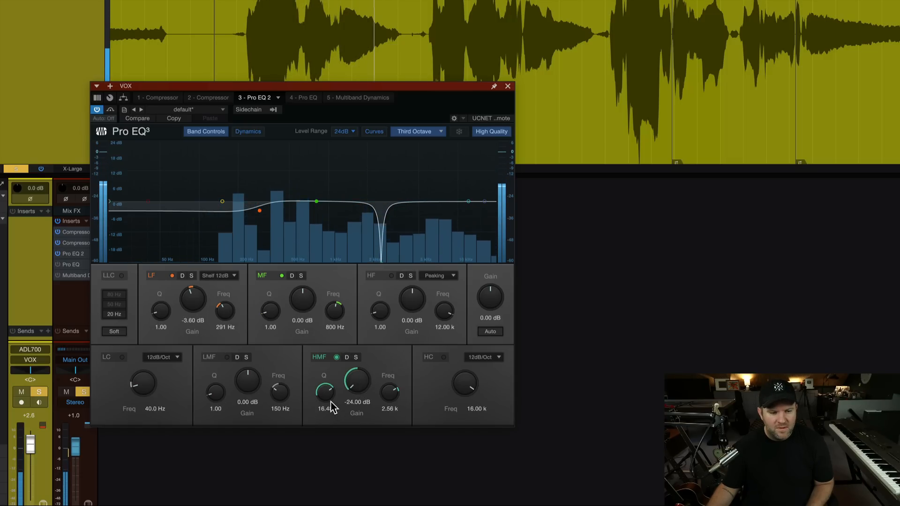
pyautogui.moveTo(326, 393); pyautogui.dragTo(325, 403)
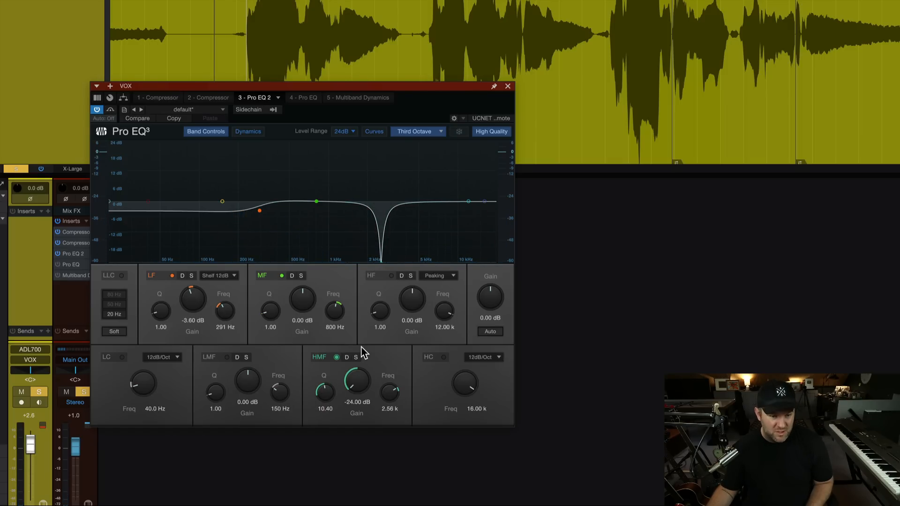
pyautogui.doubleClick(352, 382)
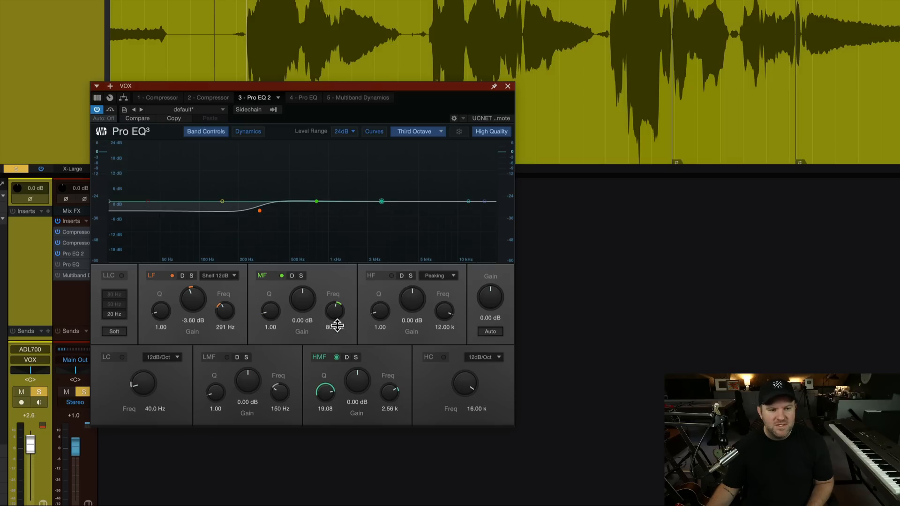
# Narrow the HMF band to Q 20.89 while cutting it -14.40 dB, and reset its gain to 0 dB.
pyautogui.moveTo(356, 380); pyautogui.dragTo(325, 398)
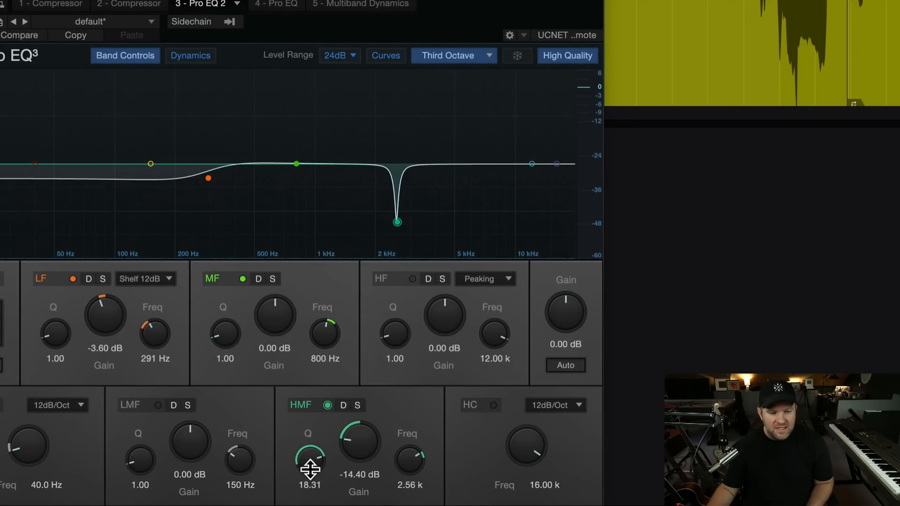
pyautogui.moveTo(309, 469); pyautogui.dragTo(314, 443)
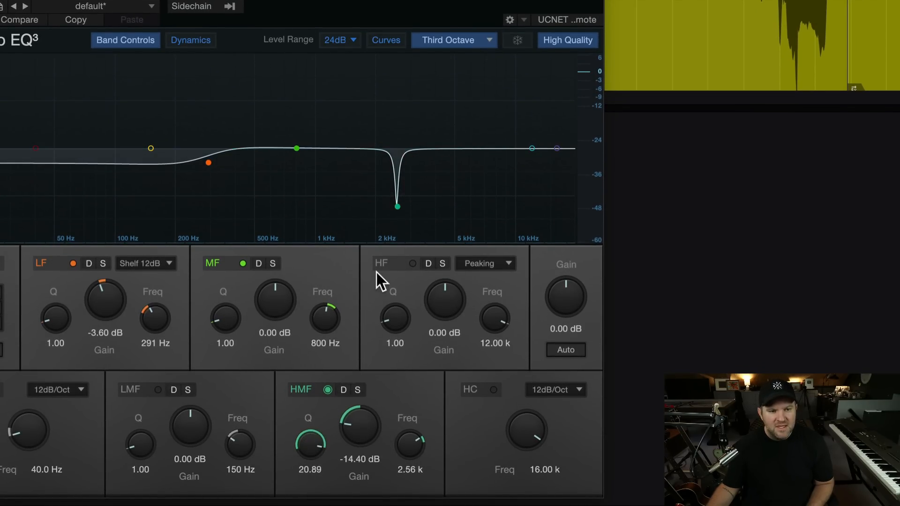
pyautogui.doubleClick(362, 421)
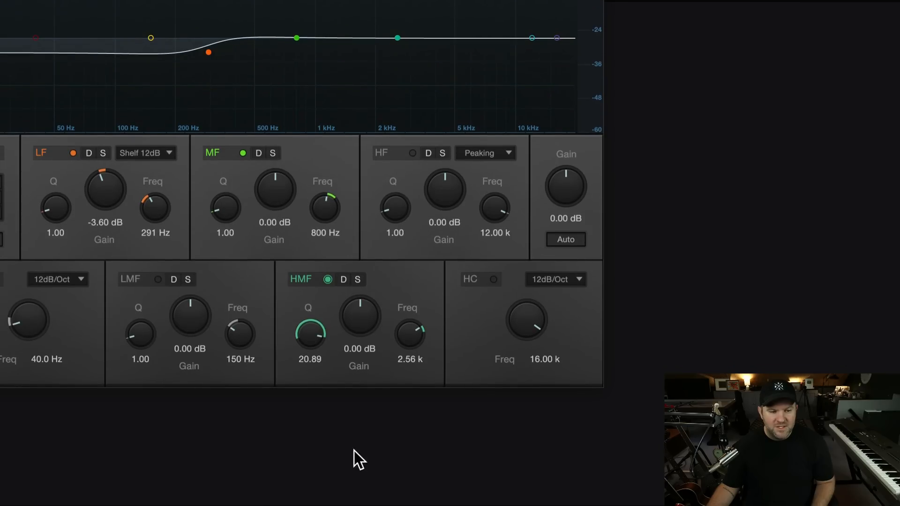
# Give the HMF band a dynamic Range of -24.00 and a Threshold of -9.90, and activate its dynamic mode during playback.
pyautogui.click(343, 280)
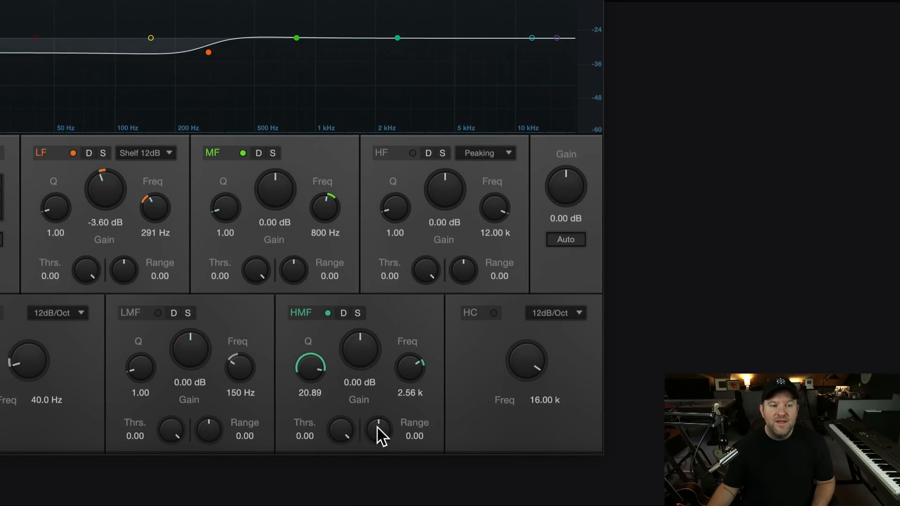
pyautogui.moveTo(378, 427); pyautogui.dragTo(376, 457)
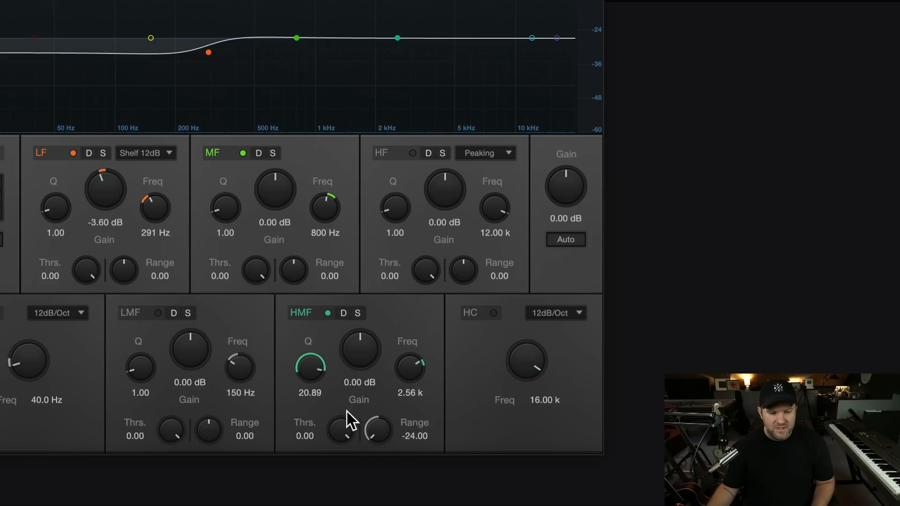
pyautogui.moveTo(340, 418); pyautogui.dragTo(337, 439)
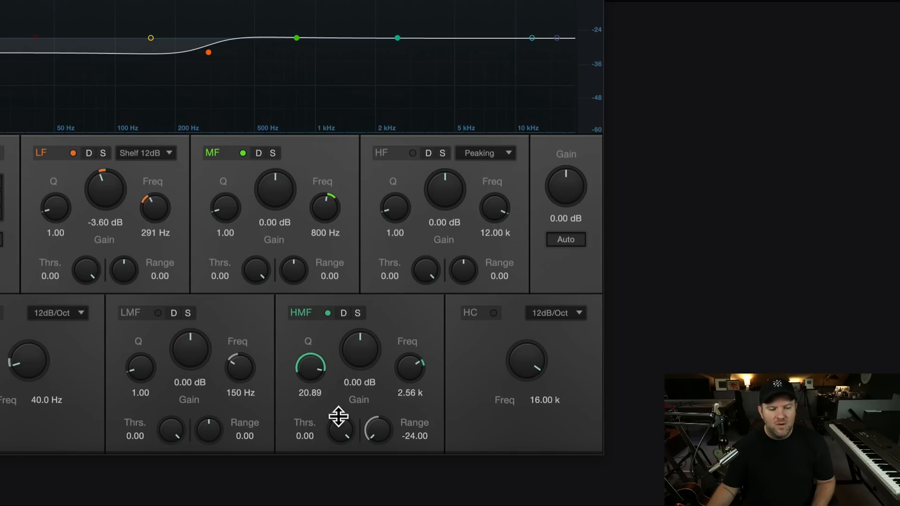
pyautogui.moveTo(341, 428); pyautogui.dragTo(340, 444)
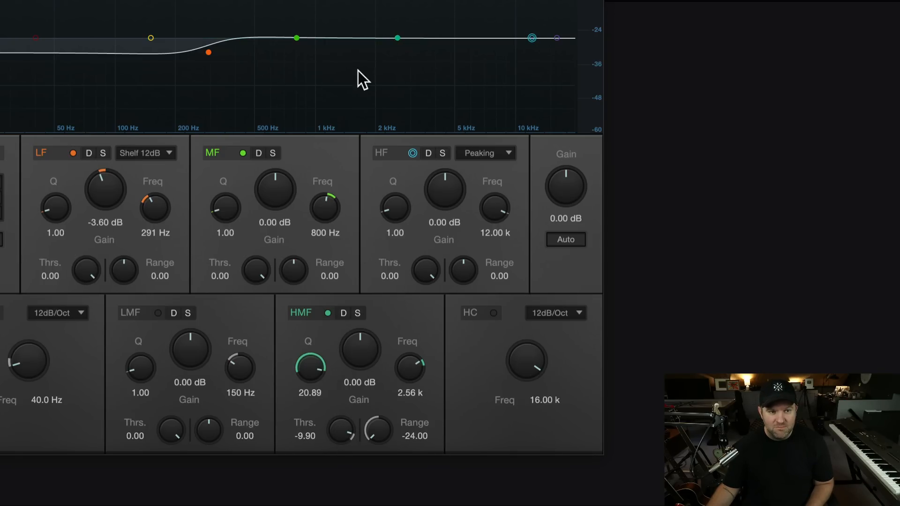
pyautogui.press('space')
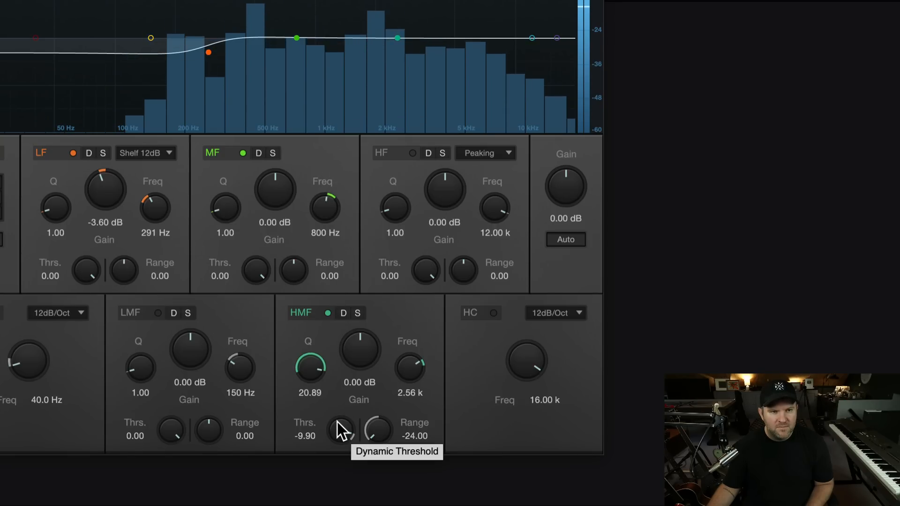
pyautogui.click(342, 313)
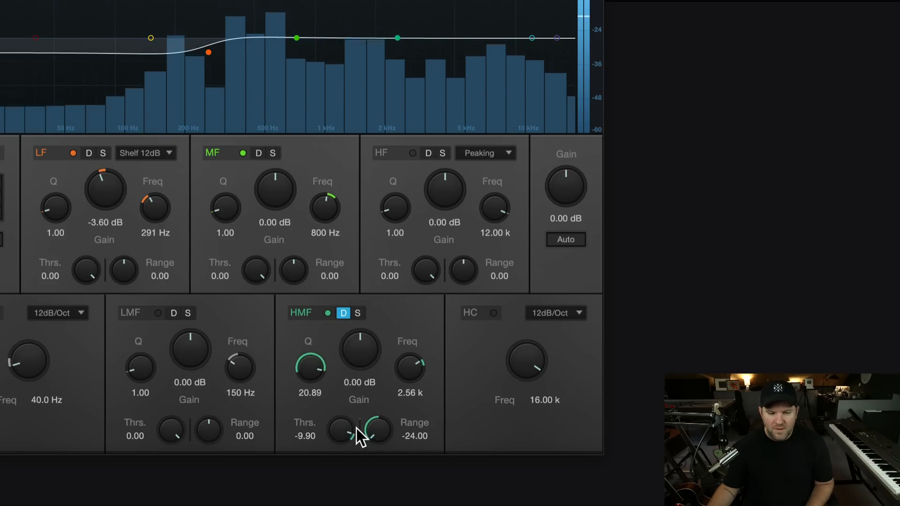
# Adjust the HMF band's dynamic threshold to -33.75 while listening to the vocal.
pyautogui.moveTo(341, 431); pyautogui.dragTo(339, 463)
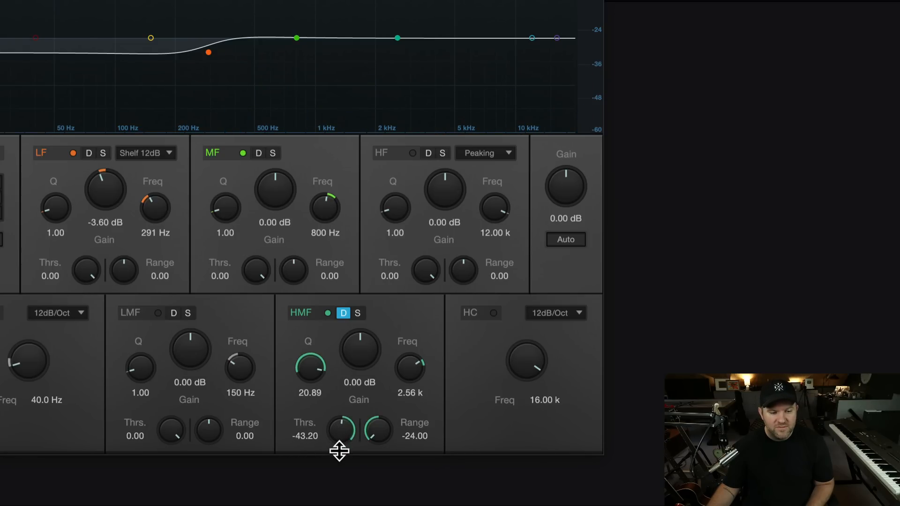
pyautogui.moveTo(338, 428); pyautogui.dragTo(334, 442)
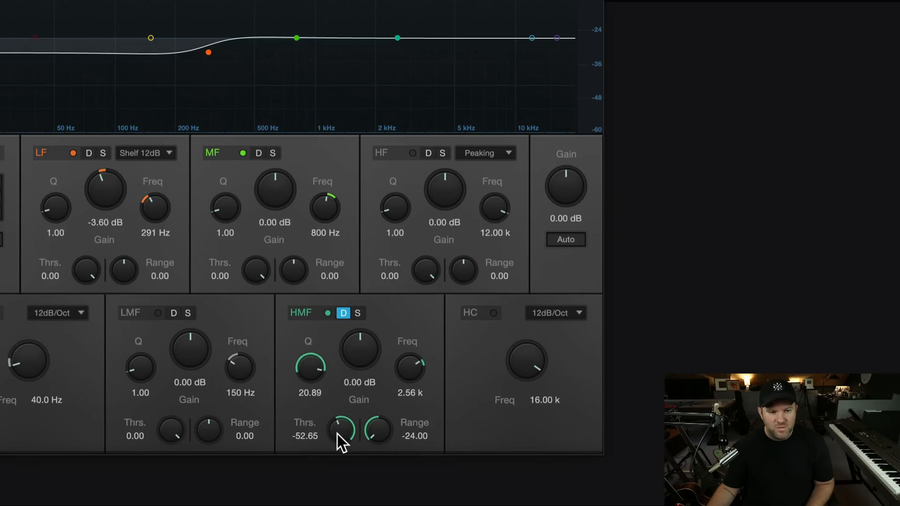
pyautogui.moveTo(342, 432); pyautogui.dragTo(343, 414)
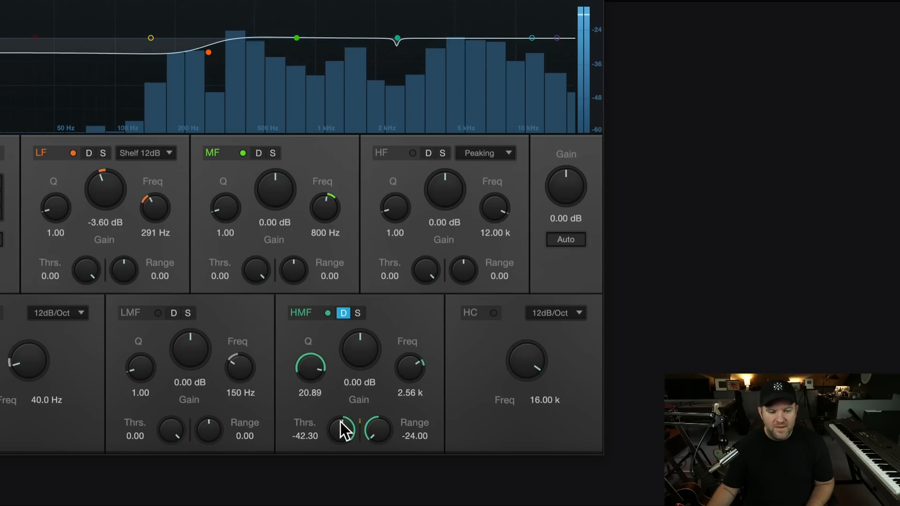
pyautogui.moveTo(344, 429); pyautogui.dragTo(345, 410)
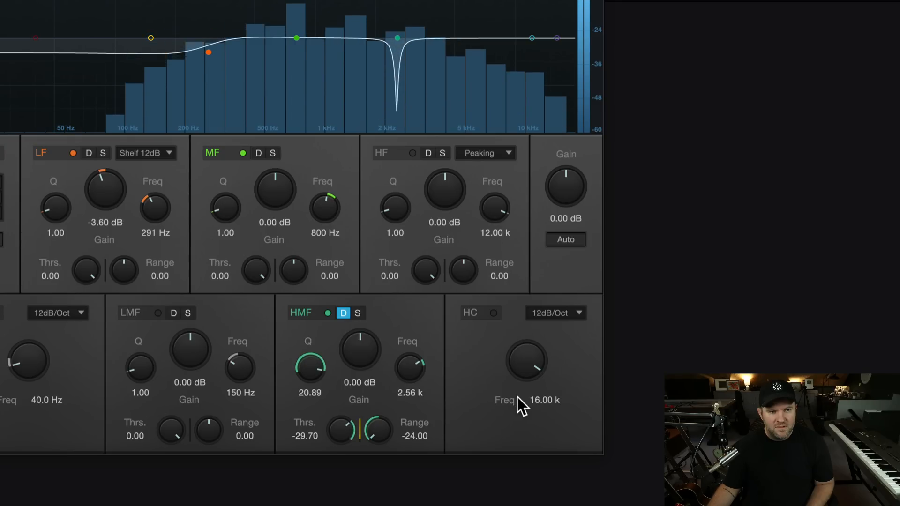
pyautogui.moveTo(345, 432); pyautogui.dragTo(343, 429)
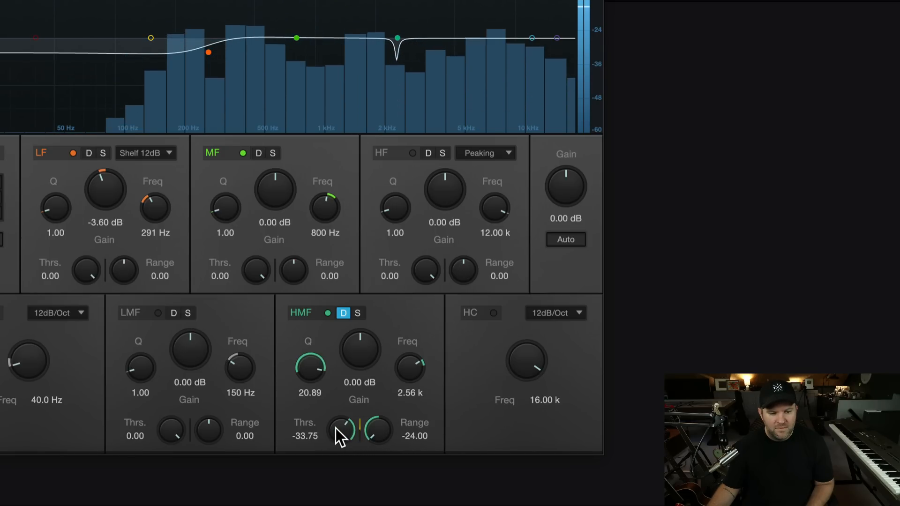
# Widen the HMF band to Q 16.88, and compare the vocal with the band bypassed and active.
pyautogui.moveTo(309, 365); pyautogui.dragTo(305, 374)
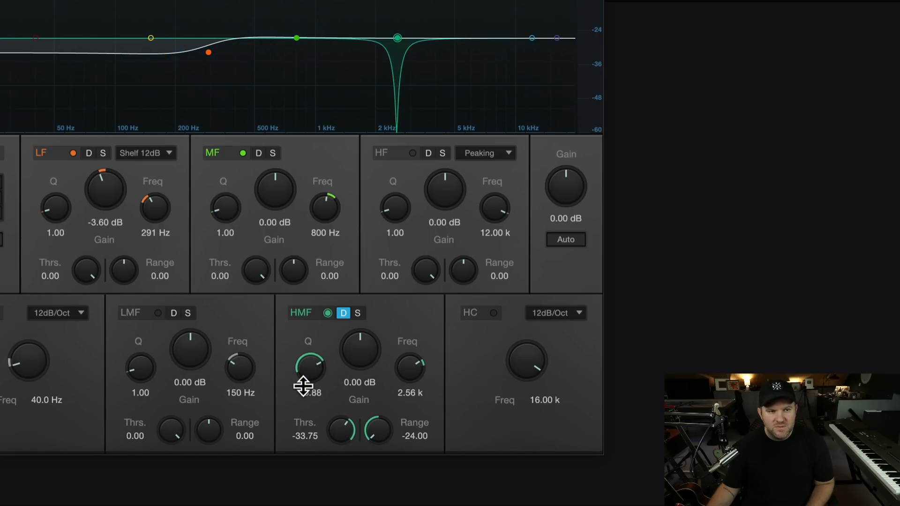
pyautogui.press('space')
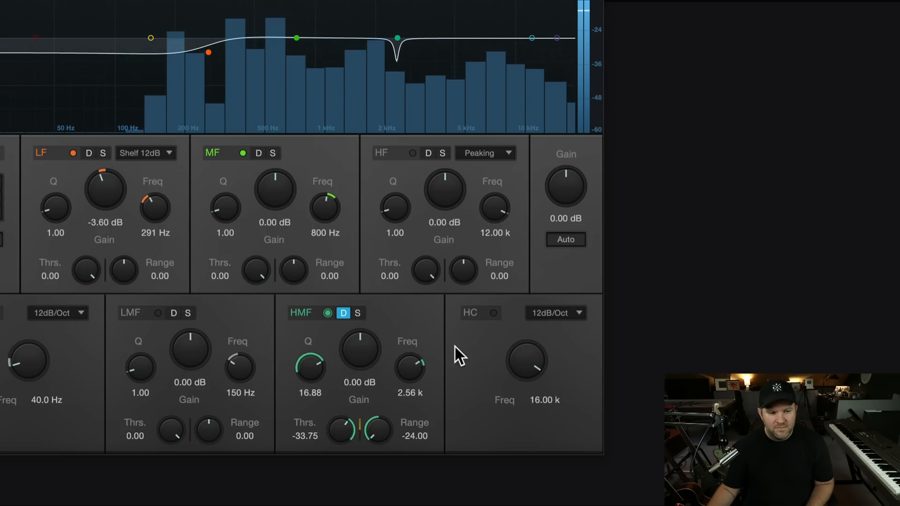
pyautogui.click(327, 312)
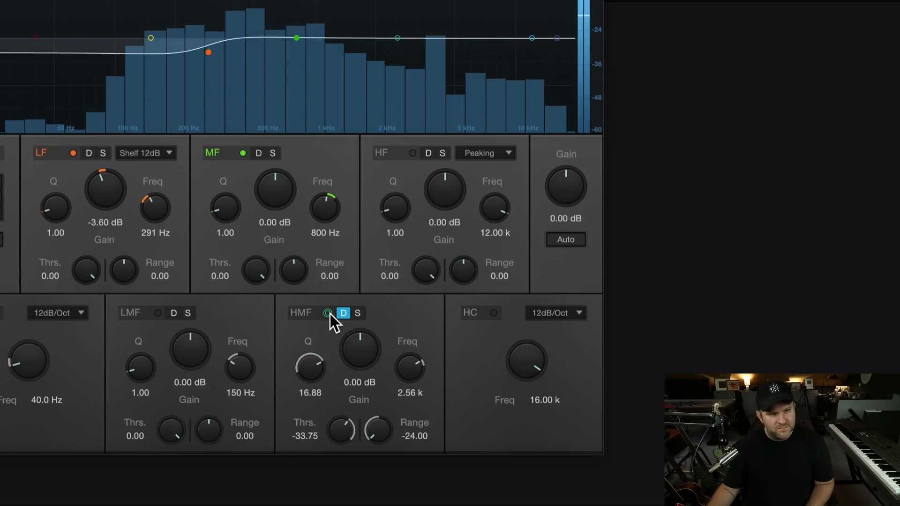
pyautogui.click(328, 313)
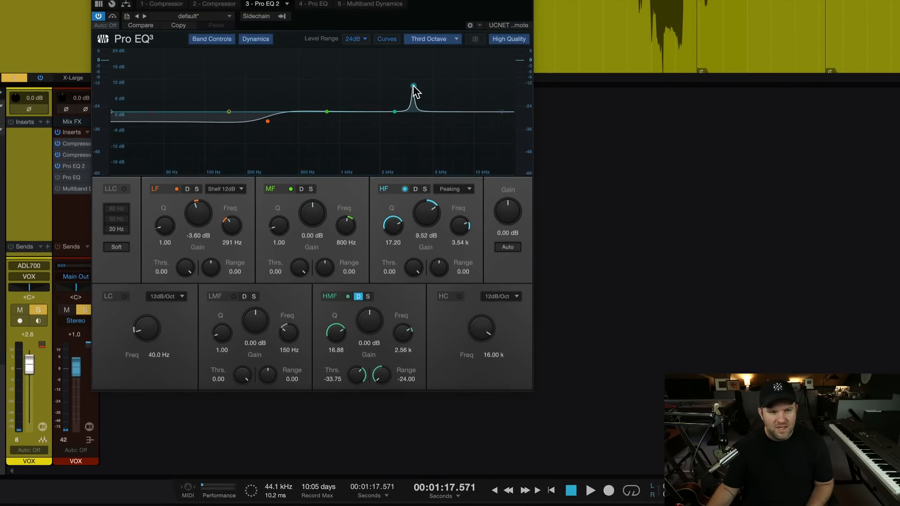
# Sweep the narrow HF boost on the vocal to 3.99 kHz, and lower its gain to 0.20 dB.
pyautogui.press('space')
pyautogui.moveTo(412, 89); pyautogui.dragTo(420, 112)
pyautogui.press('space')
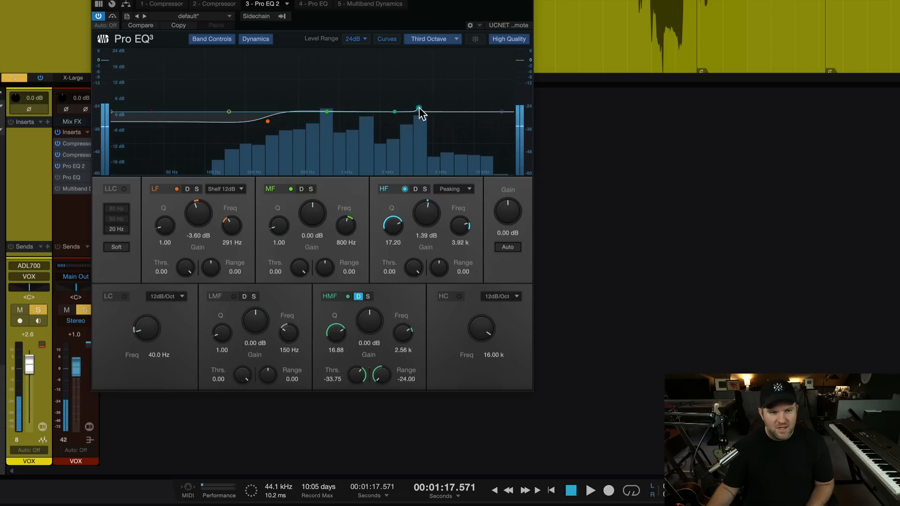
# Turn on dynamic mode for the HF band with Range -18.48 and Threshold -27.00, and audition it on the vocal.
pyautogui.moveTo(434, 267); pyautogui.dragTo(416, 271)
pyautogui.press('space')
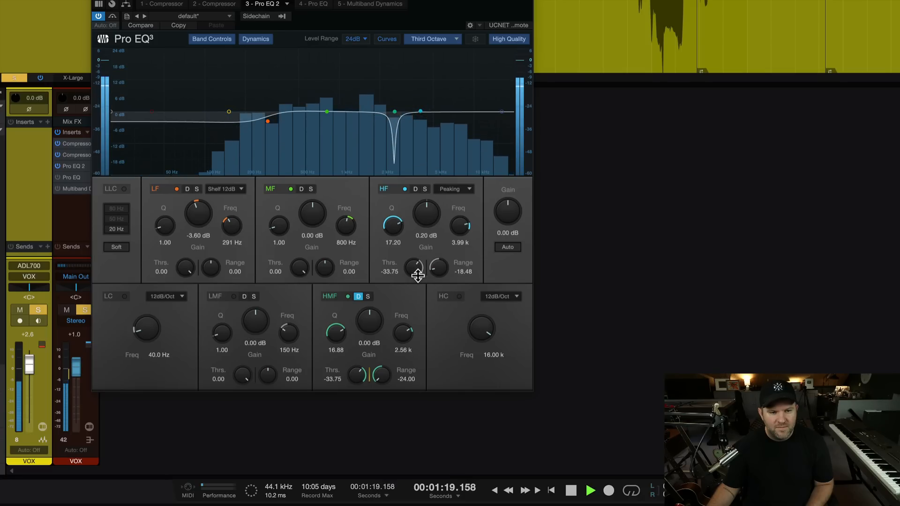
pyautogui.click(415, 189)
pyautogui.press('space')
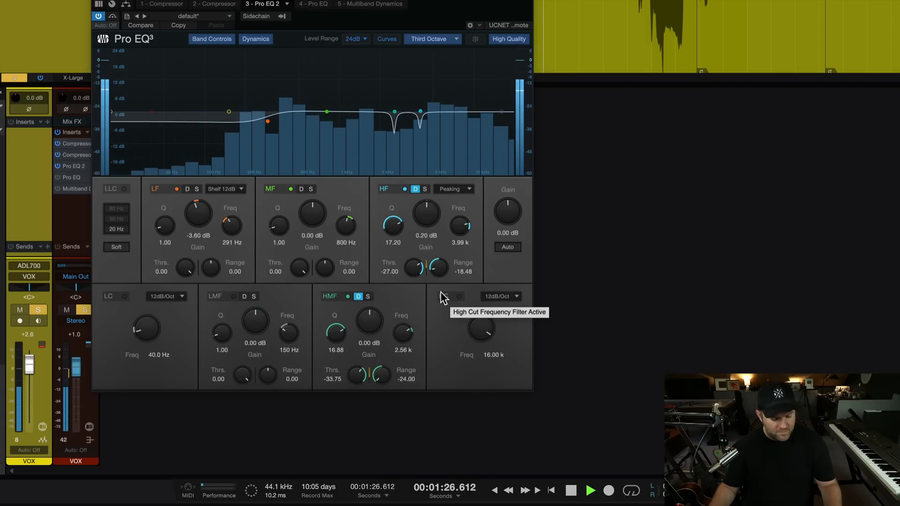
pyautogui.press('space')
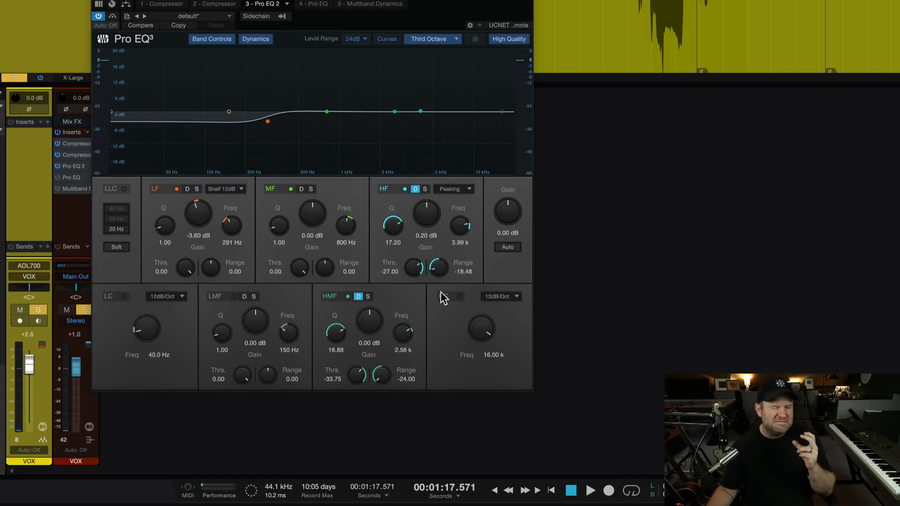
# Compare the vocal with dynamic mode switched off and back on for both the HF and HMF bands.
pyautogui.press('space')
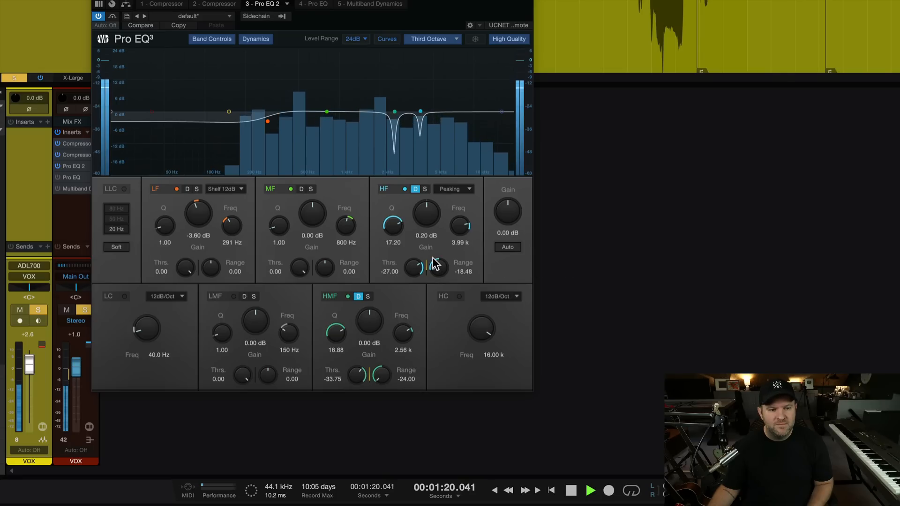
pyautogui.click(415, 189)
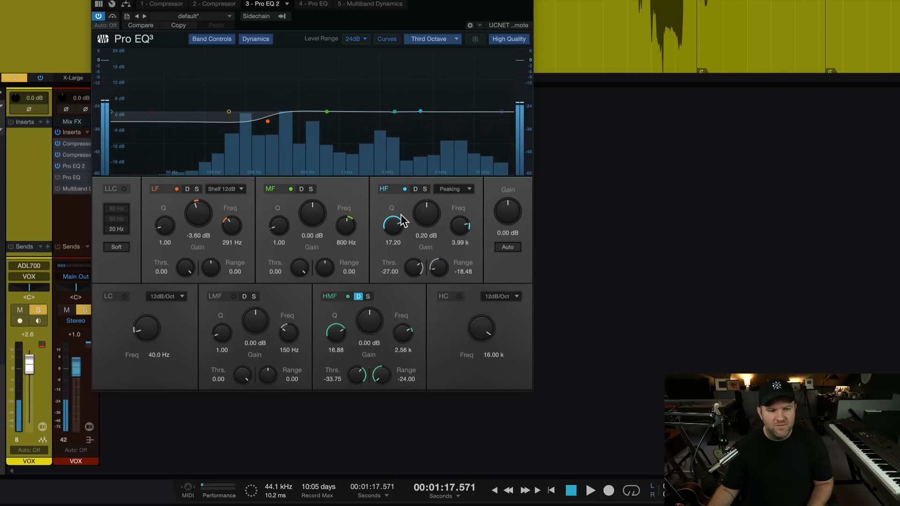
pyautogui.click(358, 296)
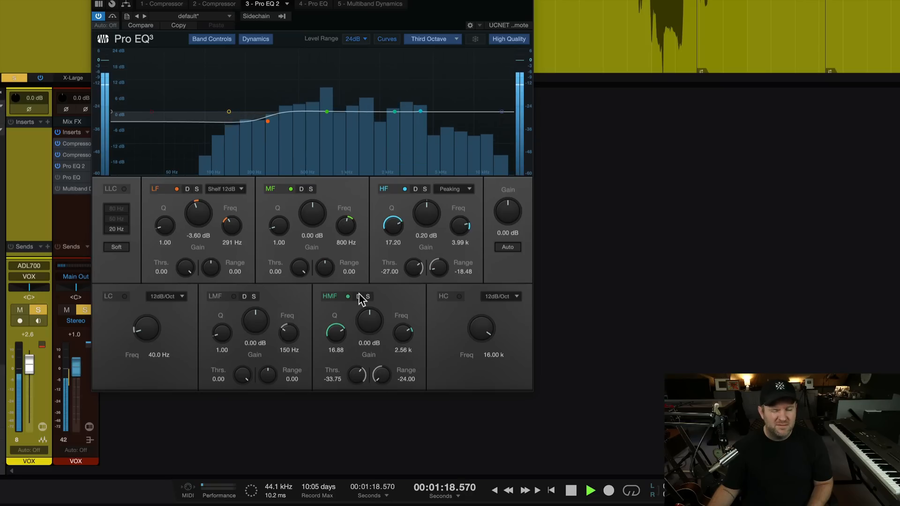
pyautogui.press('space')
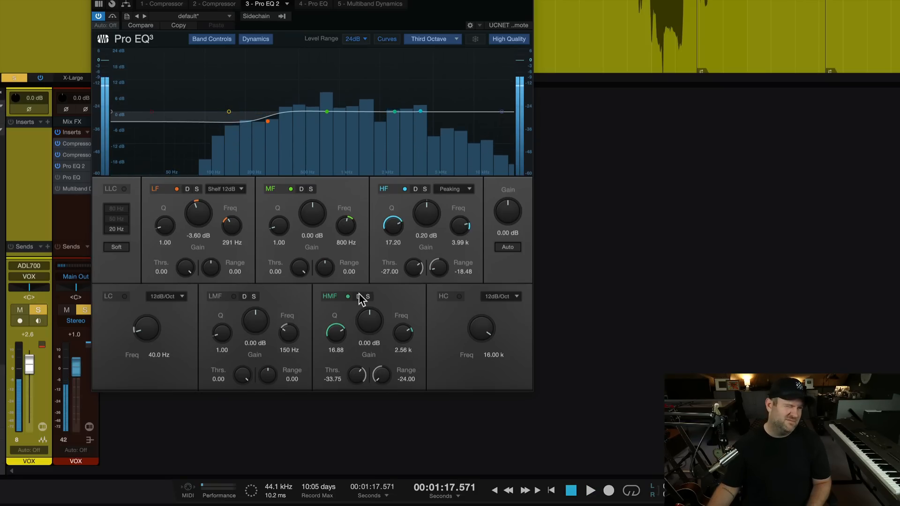
pyautogui.click(358, 296)
pyautogui.click(416, 189)
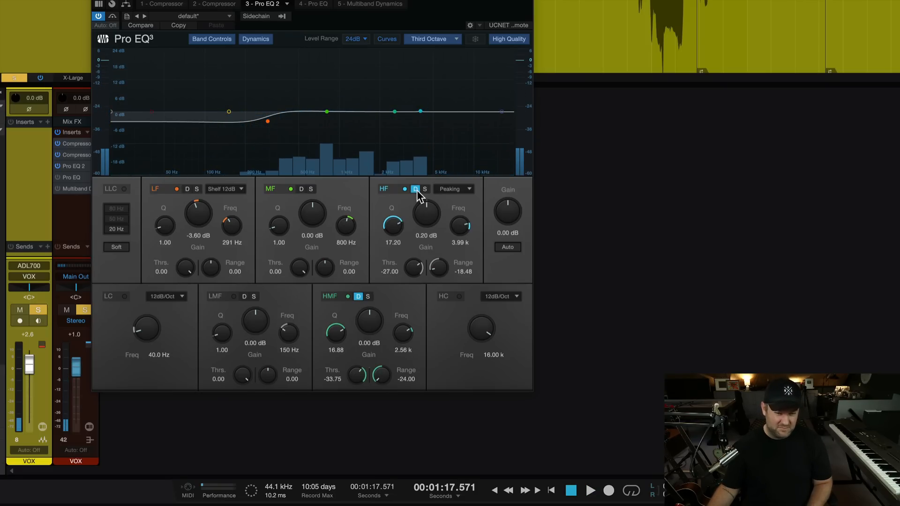
pyautogui.press('space')
pyautogui.press('space')
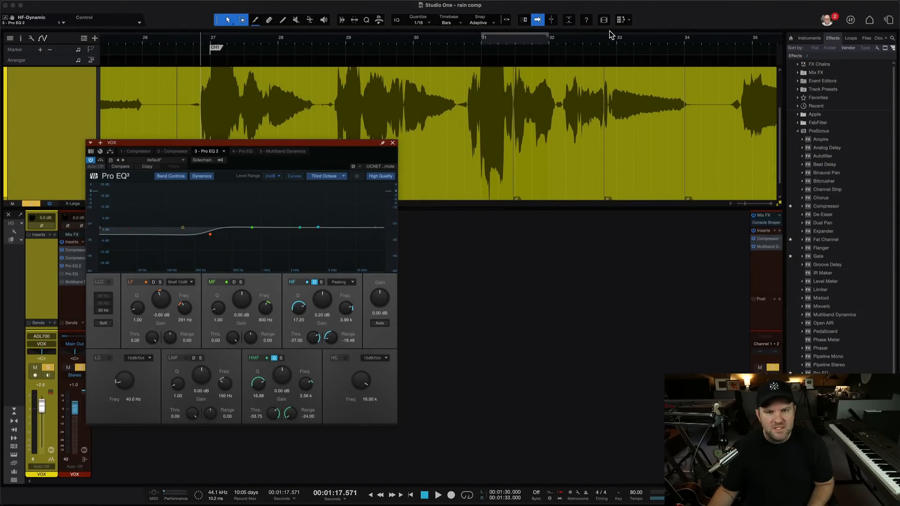
# Play the vocal from just before bar 33 to check how the two dynamic bands react.
pyautogui.click(610, 40)
pyautogui.press('space')
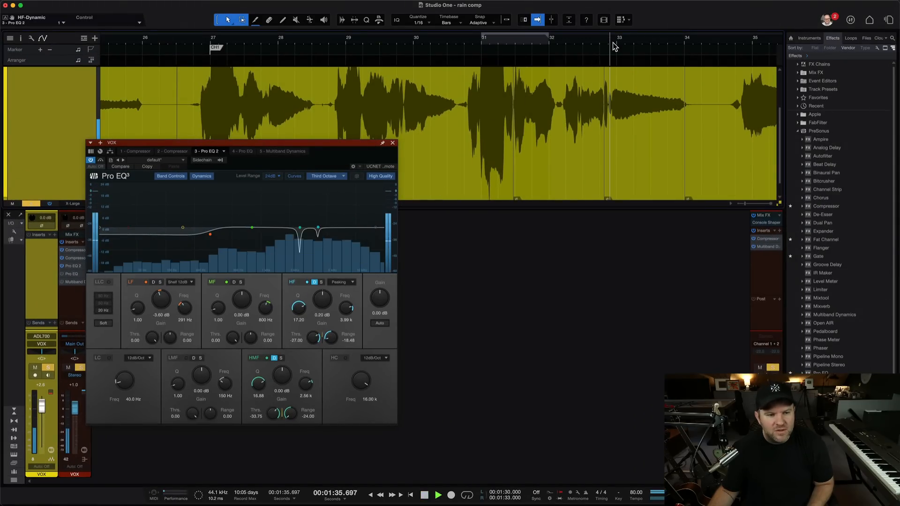
pyautogui.press('space')
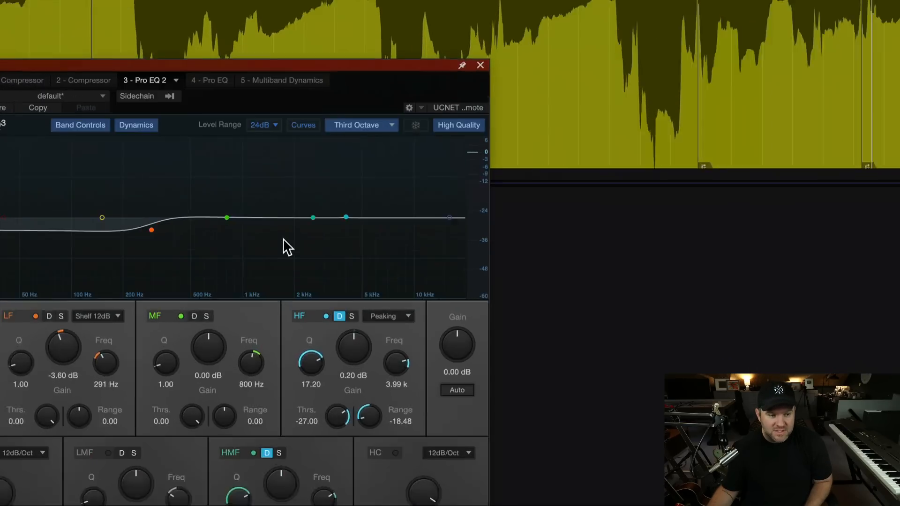
pyautogui.press('space')
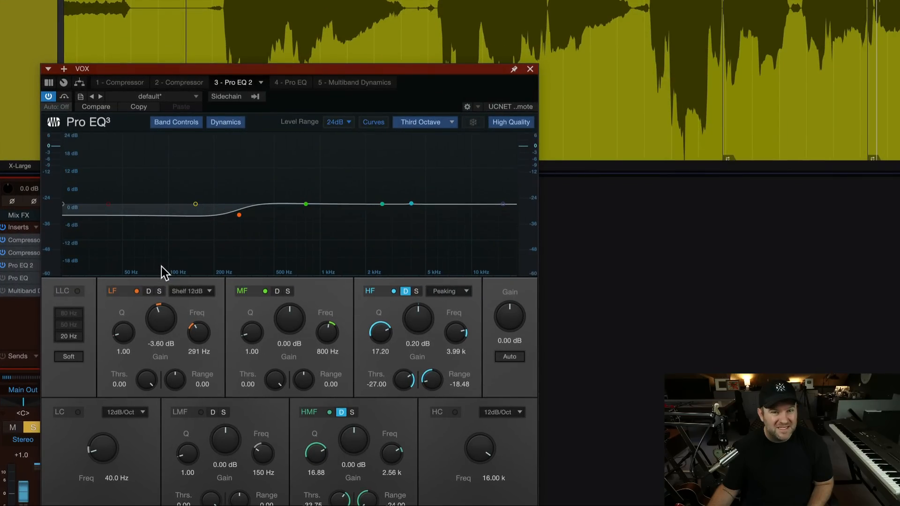
# Boost the MF band by 8.13 dB and sweep it to 8.11 kHz while auditioning the vocal from just before bar 27.
pyautogui.moveTo(293, 211); pyautogui.dragTo(441, 196)
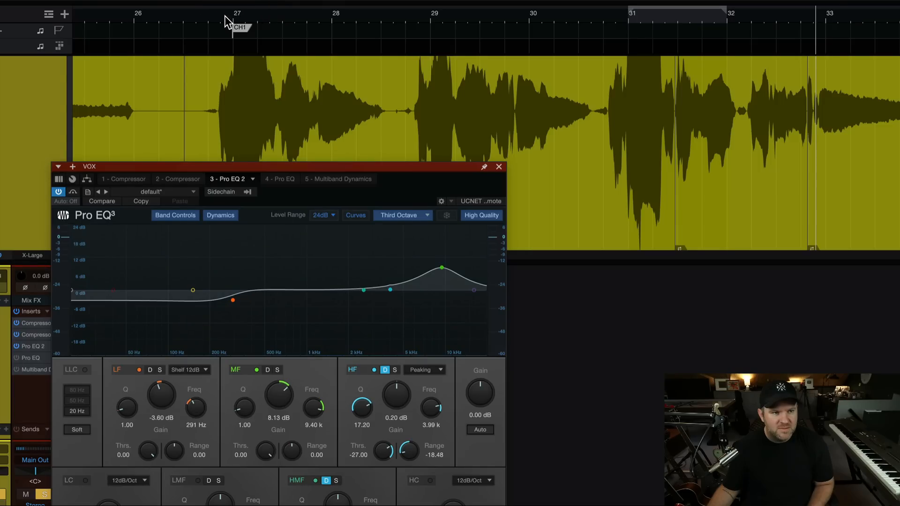
pyautogui.click(222, 18)
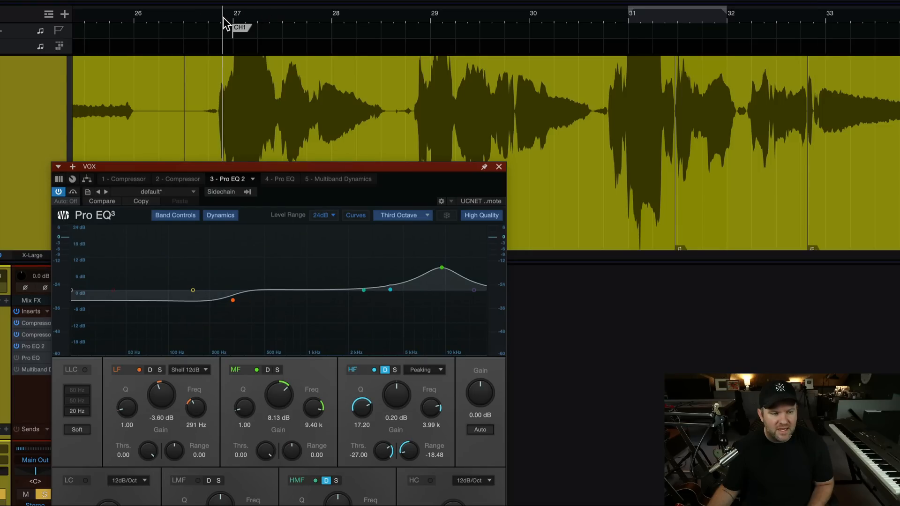
pyautogui.press('space')
pyautogui.moveTo(442, 267); pyautogui.dragTo(432, 267)
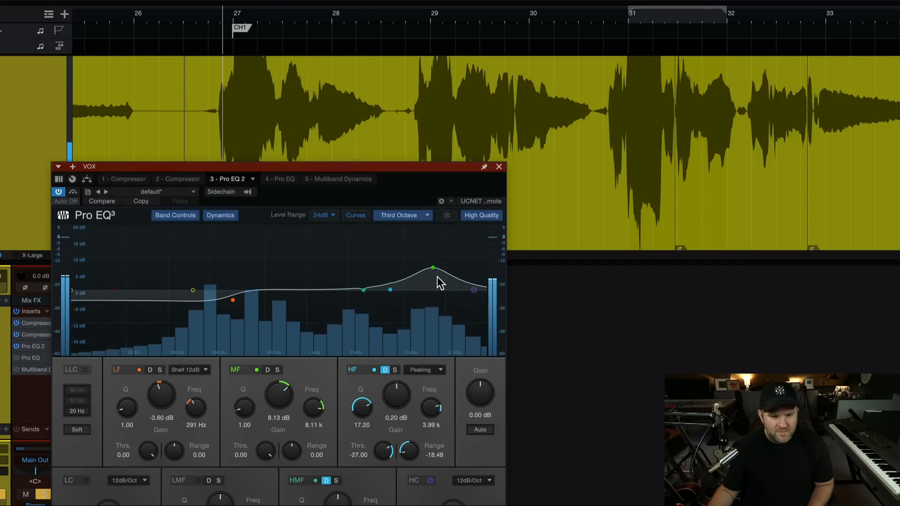
pyautogui.click(315, 23)
pyautogui.click(314, 24)
pyautogui.click(313, 24)
pyautogui.press('space')
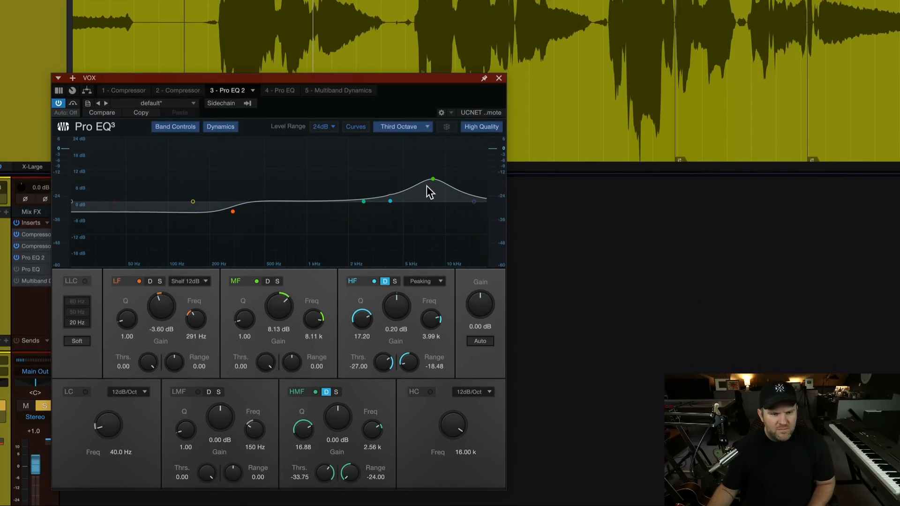
# Return the MF gain to 0 dB at 8.26 kHz, and make the band dynamic with Range -10.80 and Threshold -22.50.
pyautogui.moveTo(432, 179); pyautogui.dragTo(434, 201)
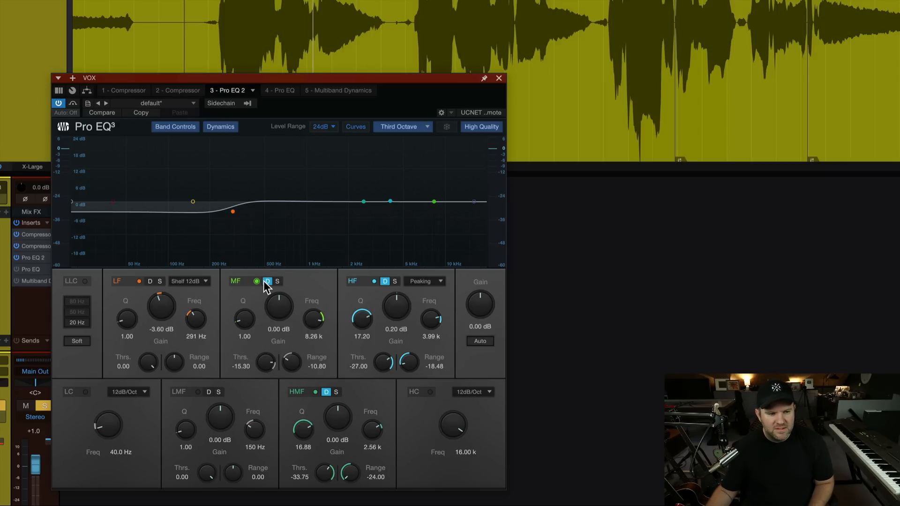
pyautogui.press('space')
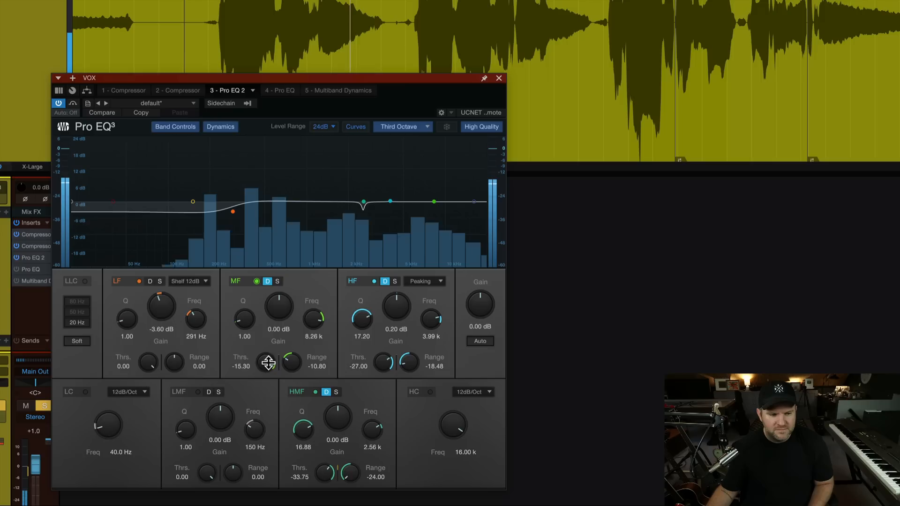
pyautogui.moveTo(268, 360); pyautogui.dragTo(279, 367)
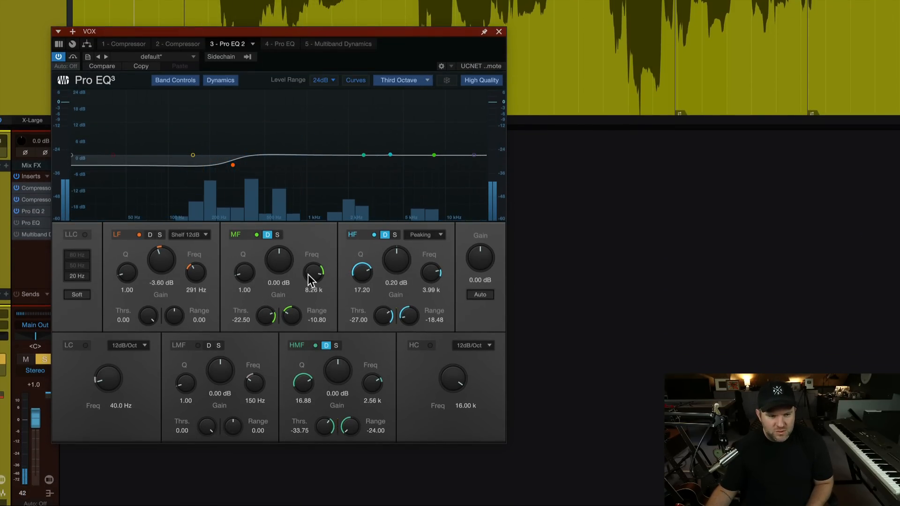
# Set the MF band's Q to 3.20 while auditioning the vocal.
pyautogui.moveTo(251, 274); pyautogui.dragTo(248, 267)
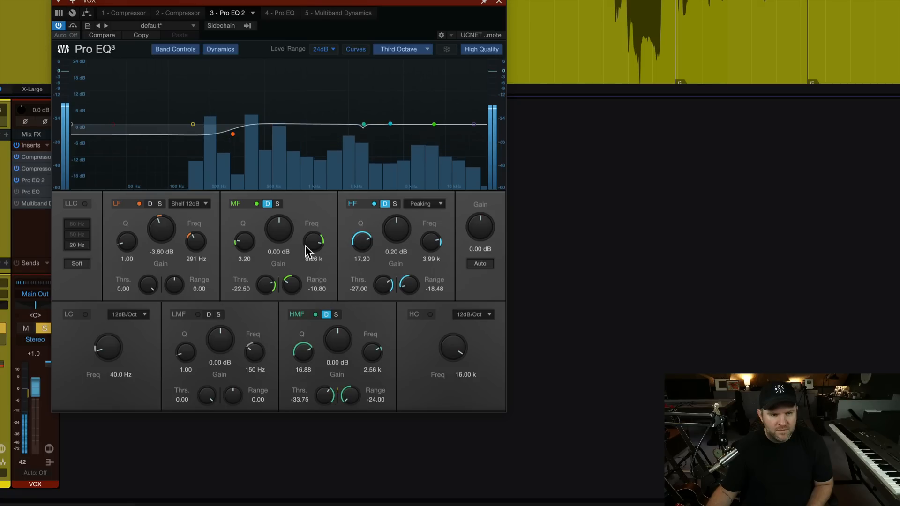
pyautogui.press('space')
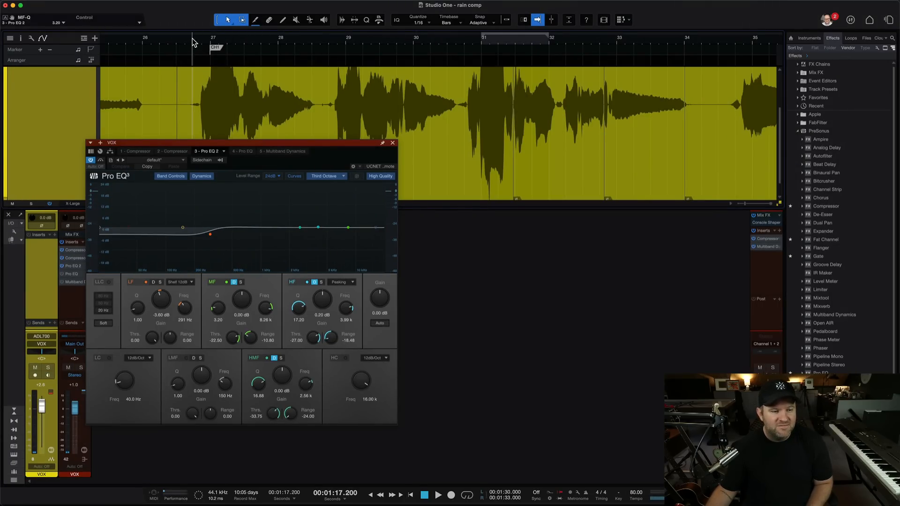
pyautogui.press('space')
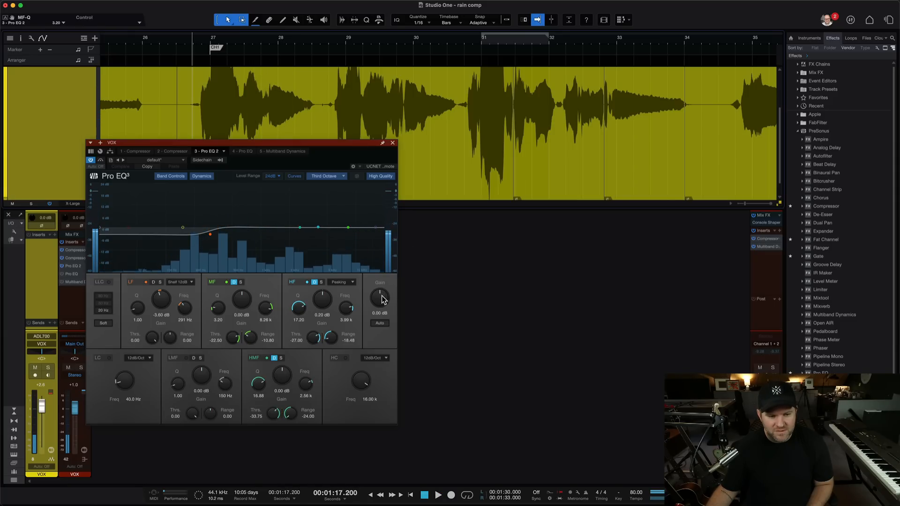
# Raise the EQ's overall output gain to 1.28 dB while playing the vocal from just before bar 27.
pyautogui.moveTo(380, 298); pyautogui.dragTo(381, 294)
pyautogui.press('space')
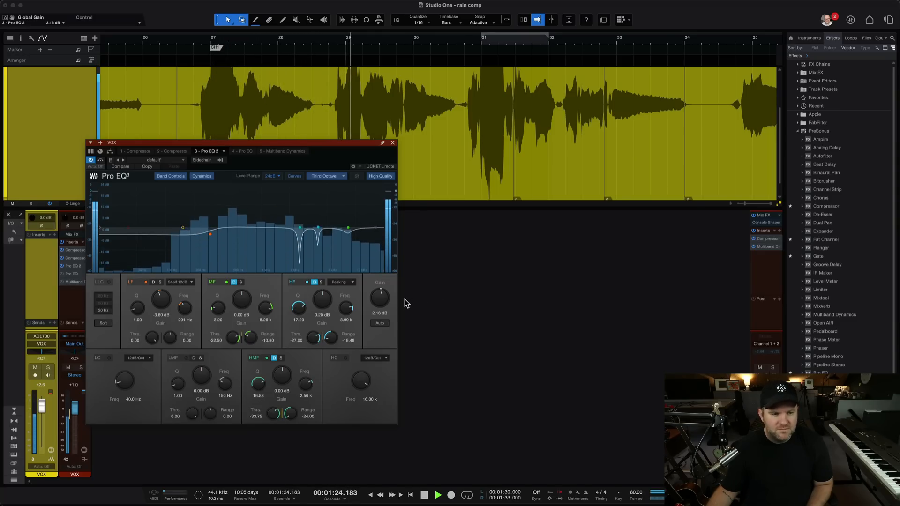
pyautogui.moveTo(377, 300); pyautogui.dragTo(374, 304)
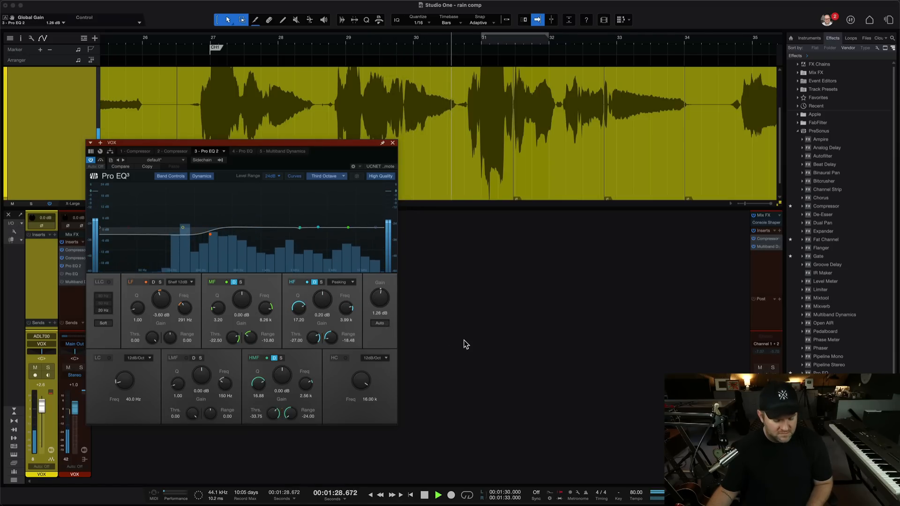
pyautogui.press('space')
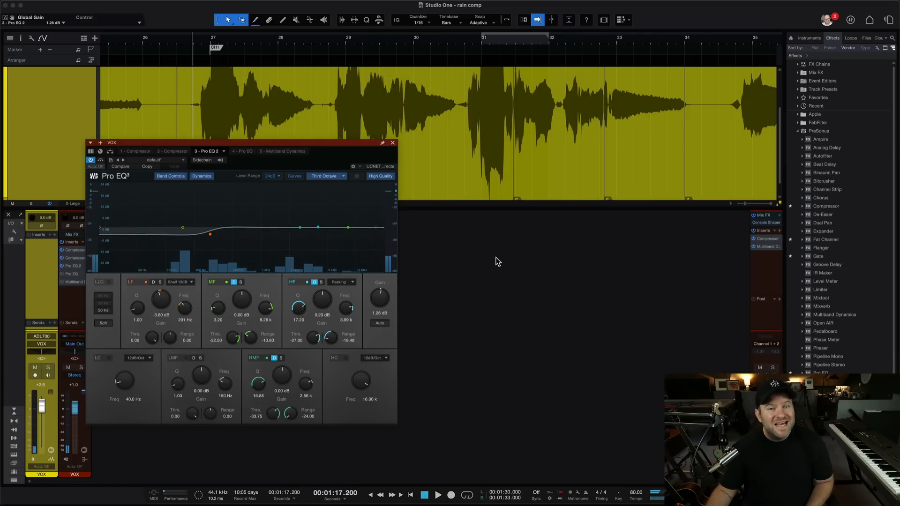
pyautogui.press('super+Tab')
pyautogui.press('super+shift+Tab')
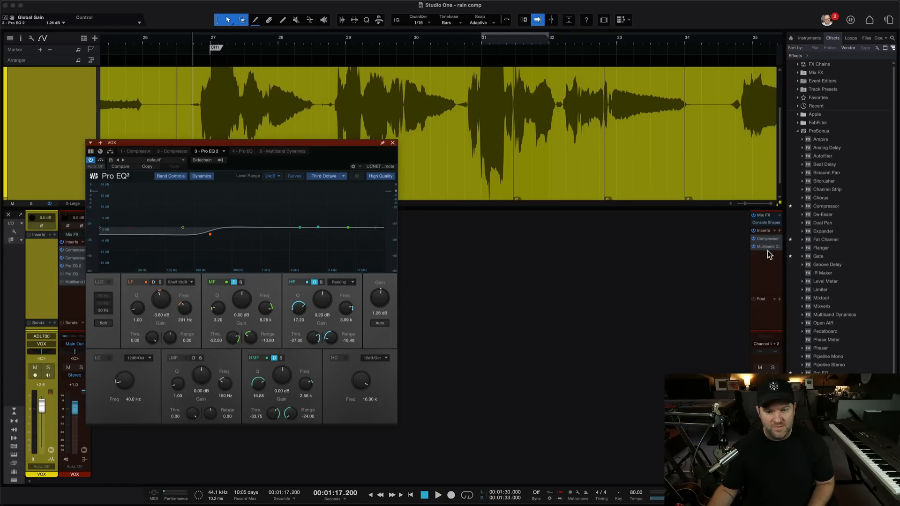
# Copy Multiband Dynamics from the main output channel to the end of the VOX bus inserts and select its HM band.
pyautogui.moveTo(765, 246); pyautogui.dragTo(71, 300)
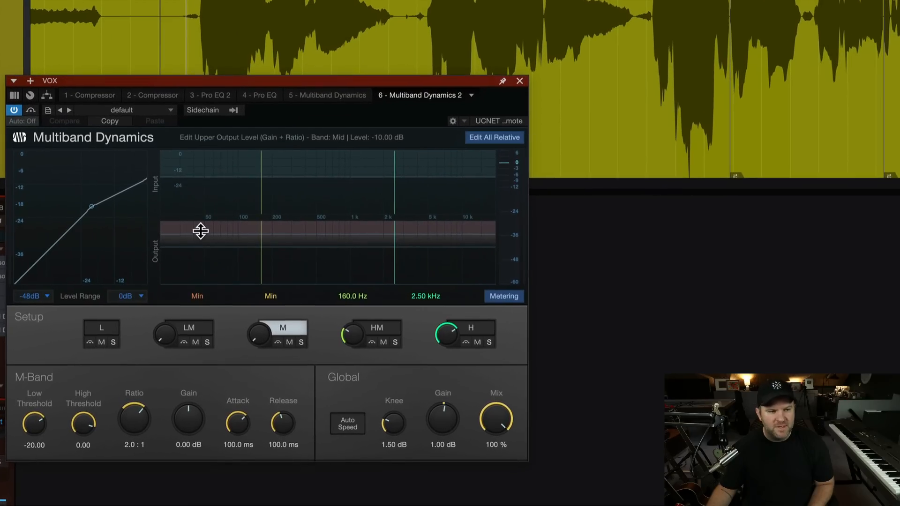
pyautogui.click(327, 254)
pyautogui.click(429, 257)
pyautogui.click(377, 258)
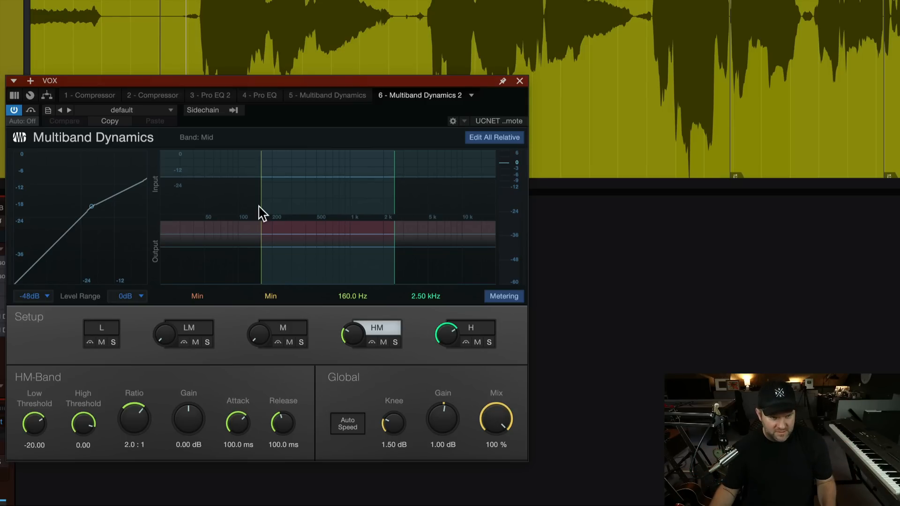
# Narrow the HM band's crossovers to 2.12 kHz and 4.24 kHz and close the Multiband Dynamics window.
pyautogui.moveTo(394, 185); pyautogui.dragTo(421, 189)
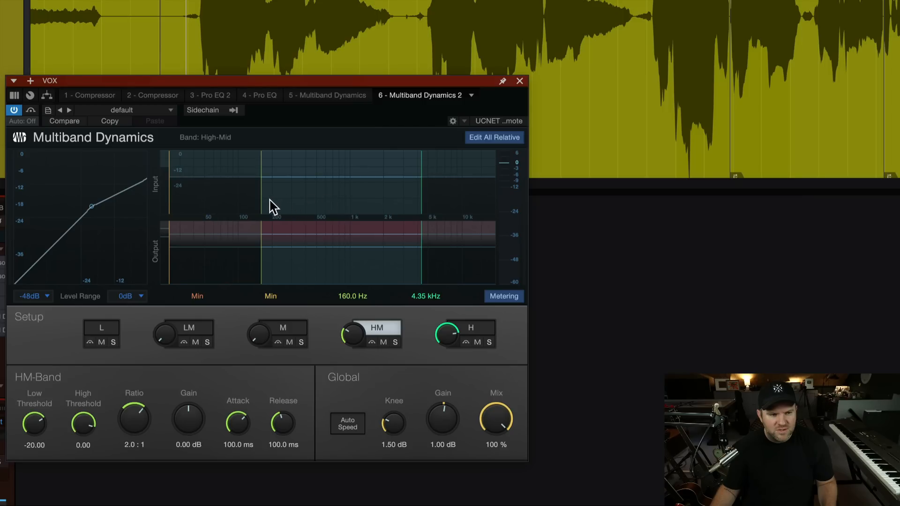
pyautogui.moveTo(260, 201); pyautogui.dragTo(425, 198)
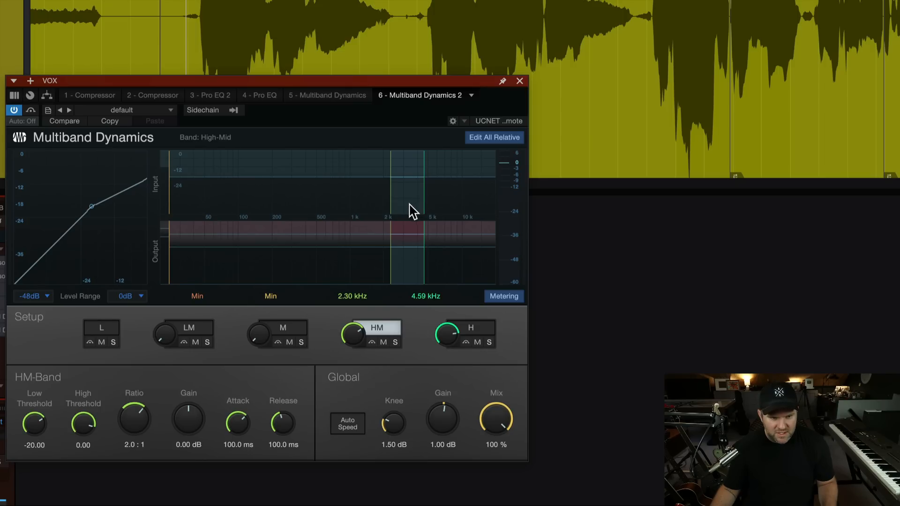
pyautogui.moveTo(425, 198); pyautogui.dragTo(419, 197)
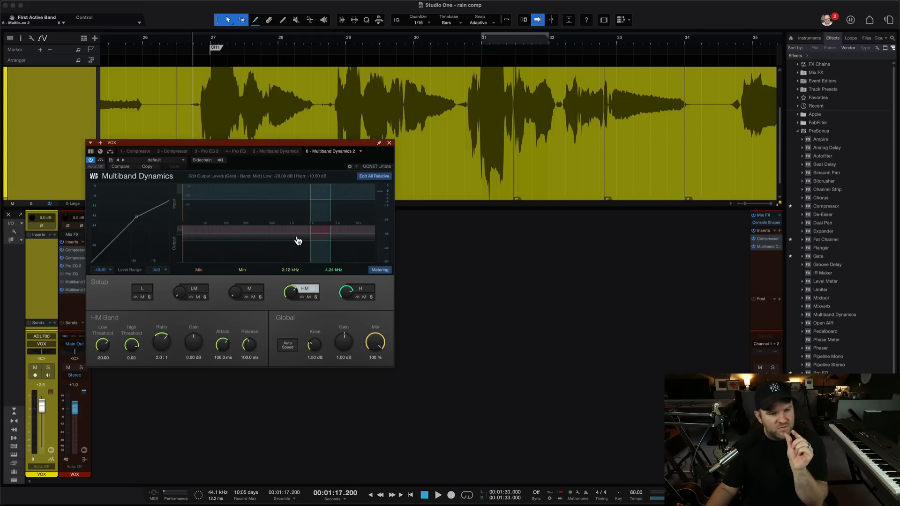
pyautogui.click(389, 143)
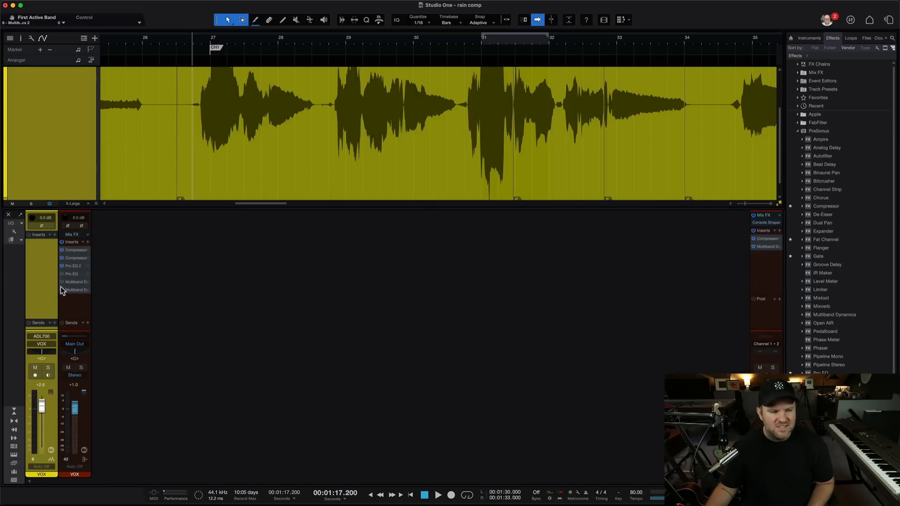